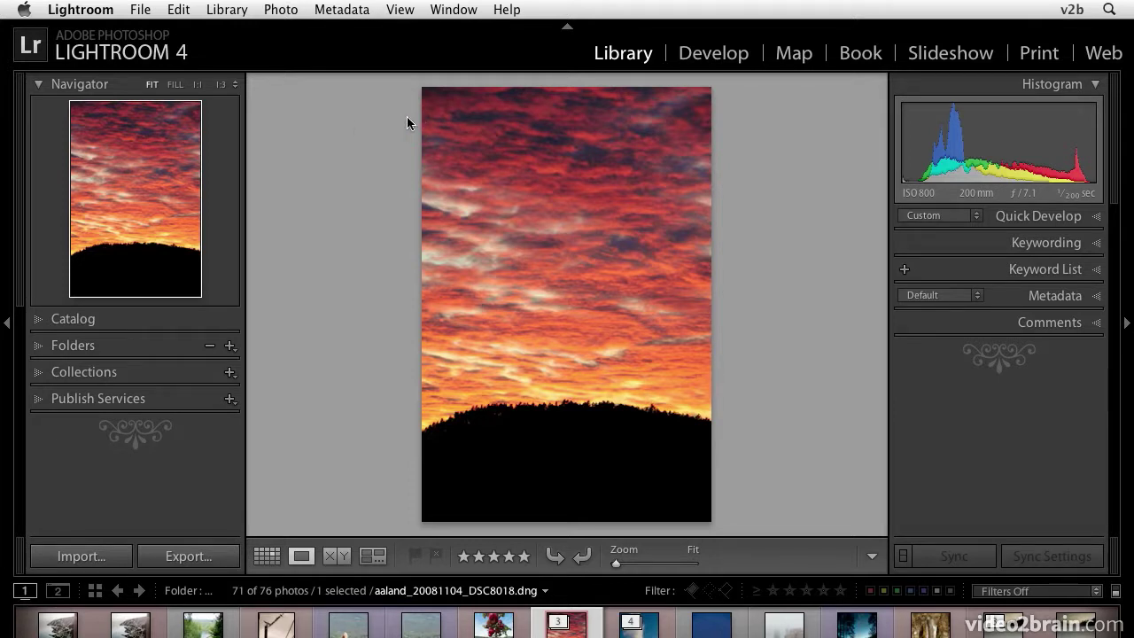
- Remove the Web module from the module picker, and collapse and redisplay the module picker panel
right_click(546, 68)
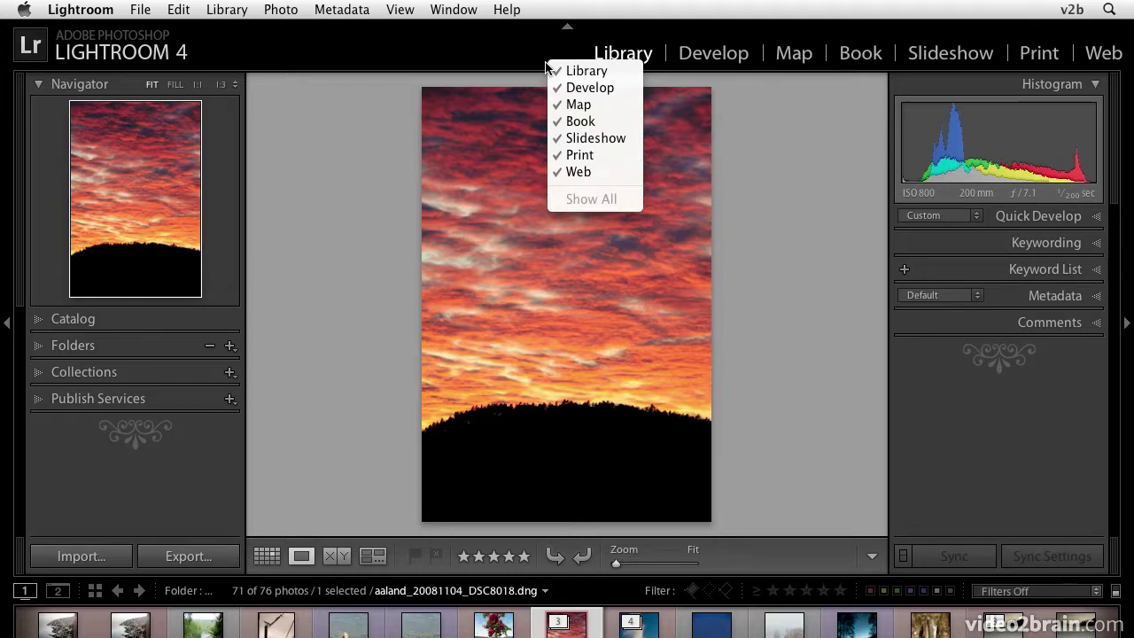
left_click(576, 173)
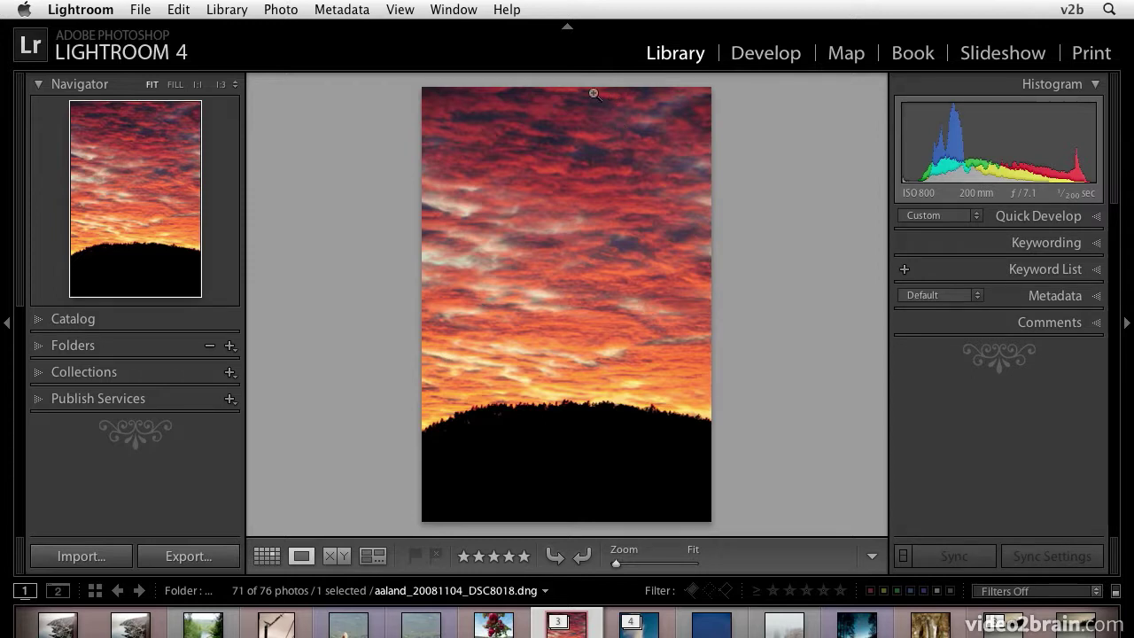
left_click(568, 33)
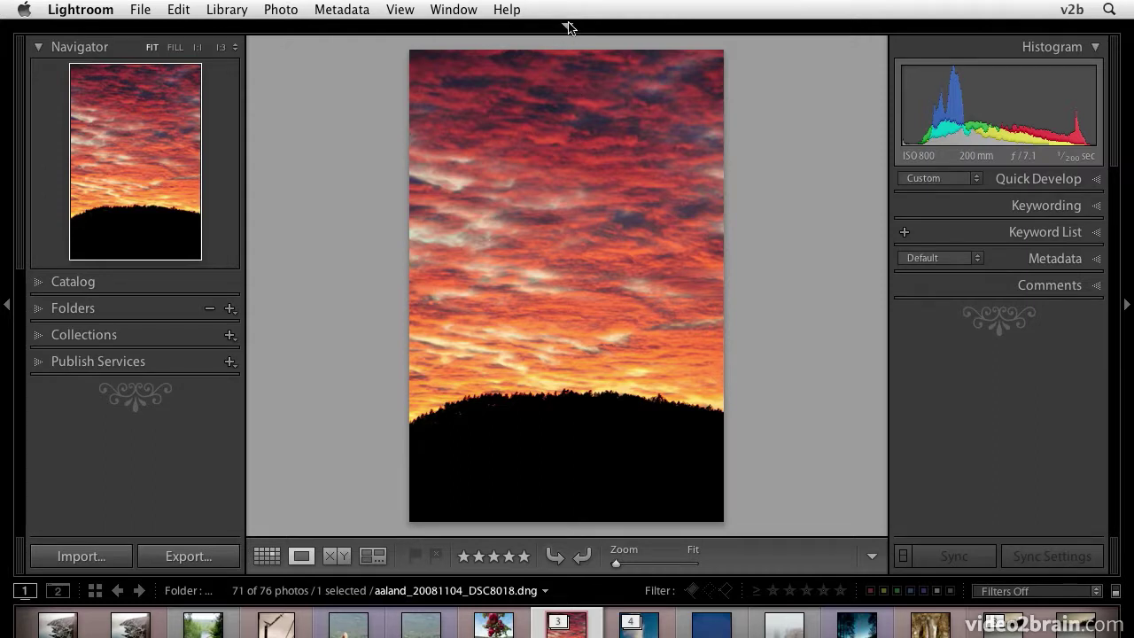
left_click(567, 27)
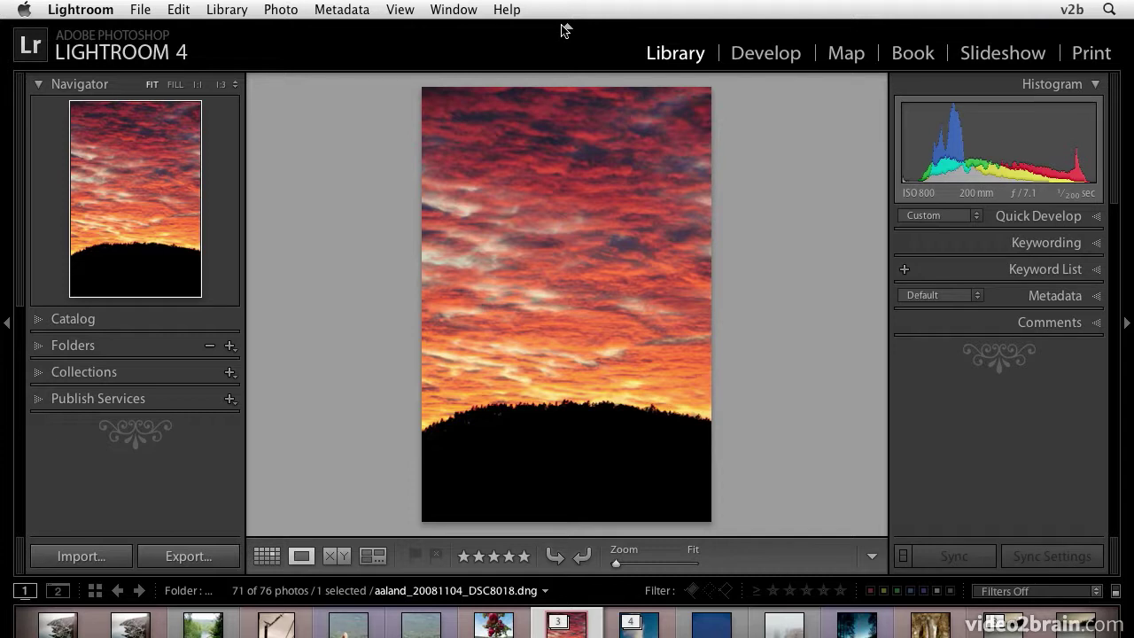
- Set the module picker panel to Auto Hide & Show and test pinning, collapsing and revealing it
right_click(564, 31)
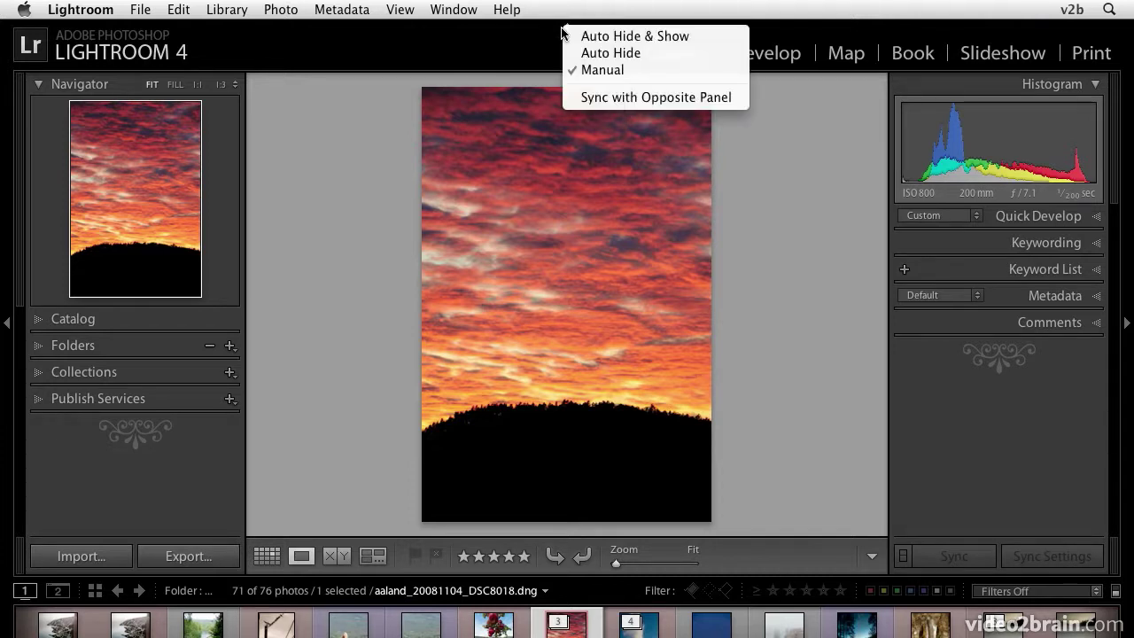
left_click(633, 37)
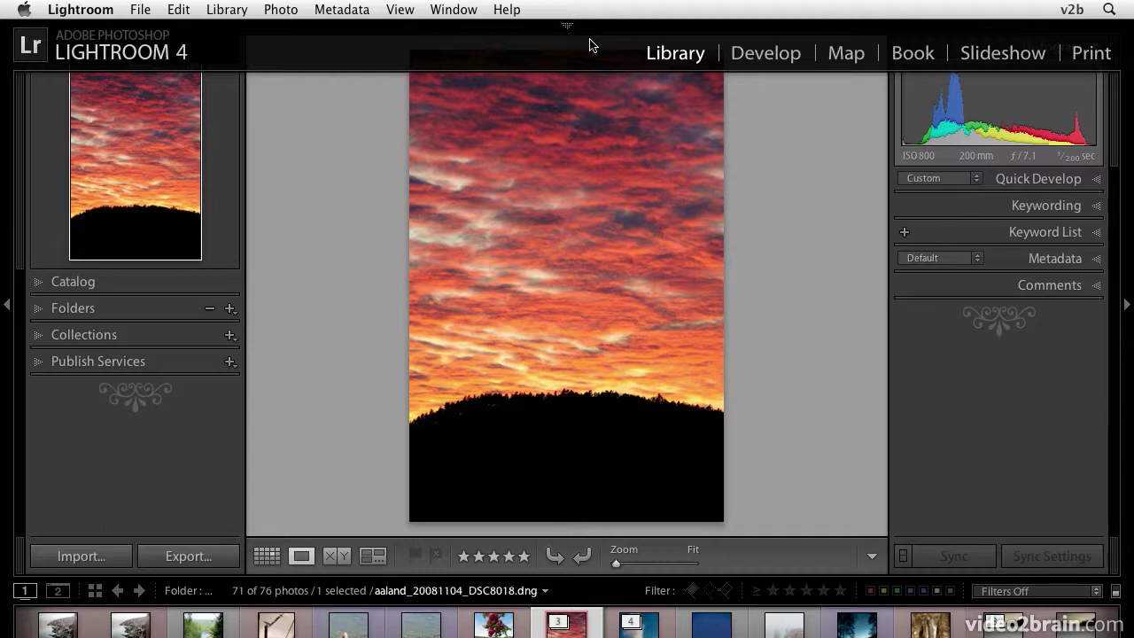
left_click(566, 27)
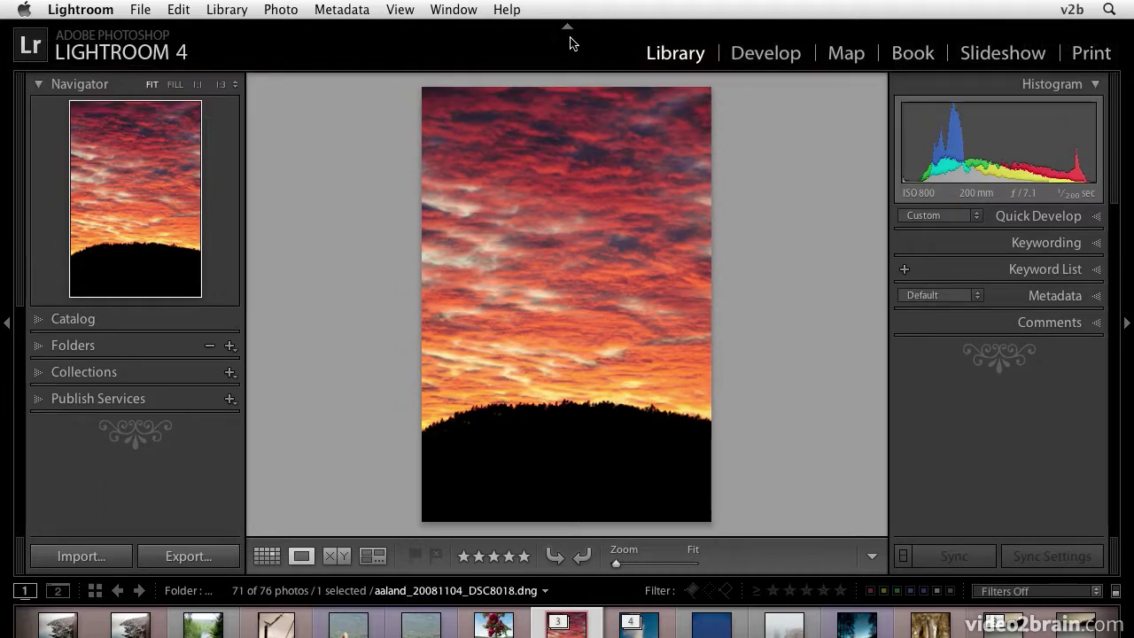
left_click(567, 29)
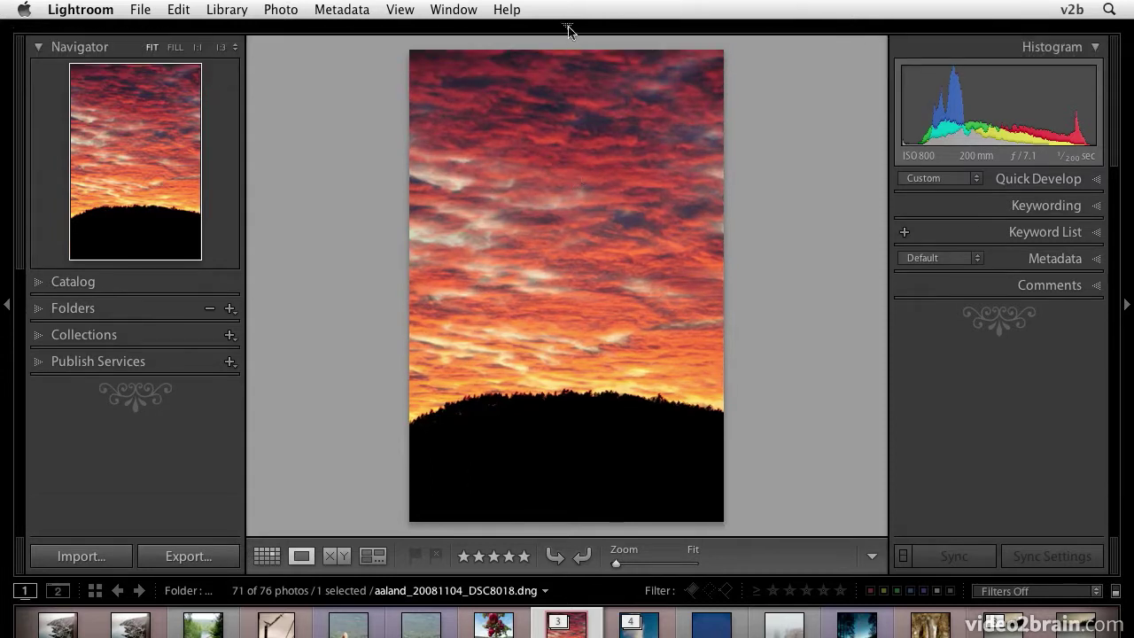
mouse_move(568, 27)
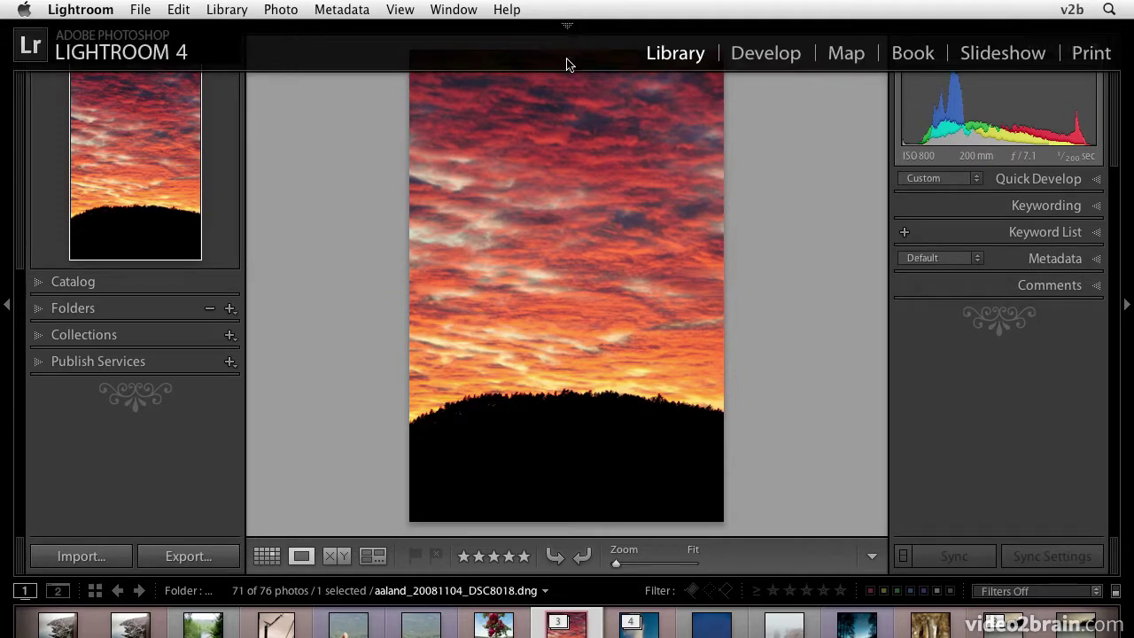
- Set the module picker panel to Auto Hide and expand the Keywording panel
right_click(560, 27)
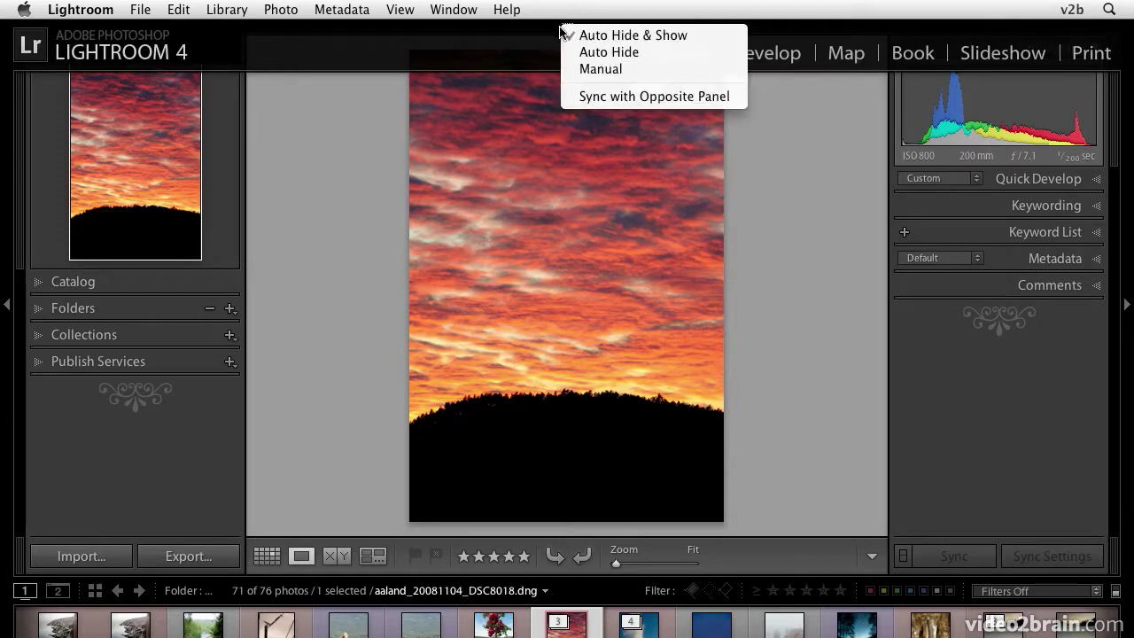
left_click(580, 48)
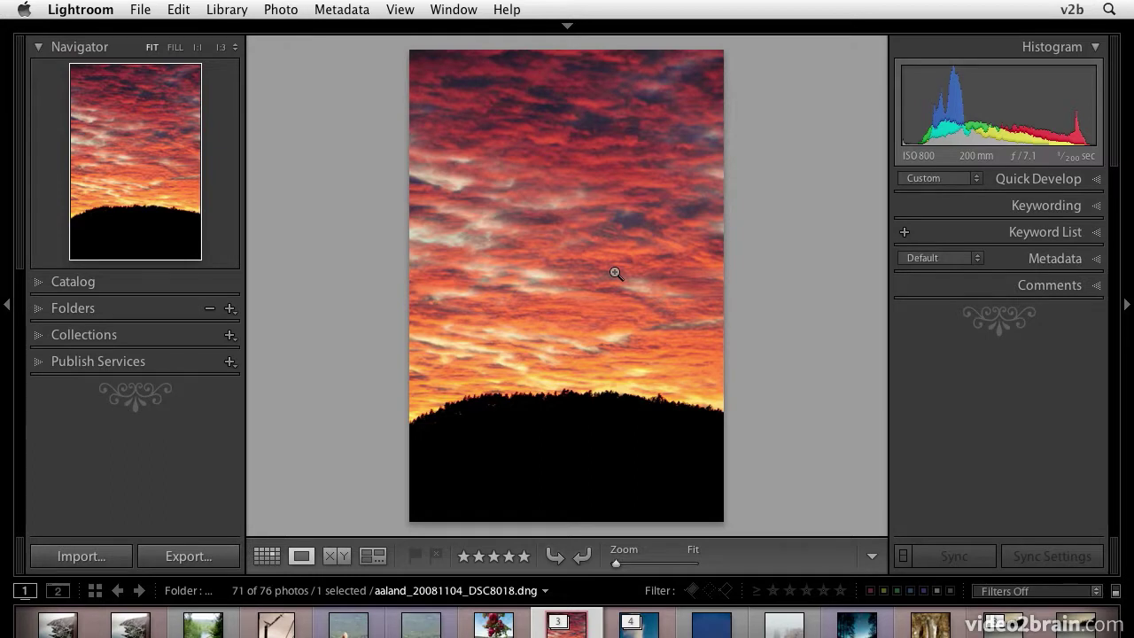
key("super+2")
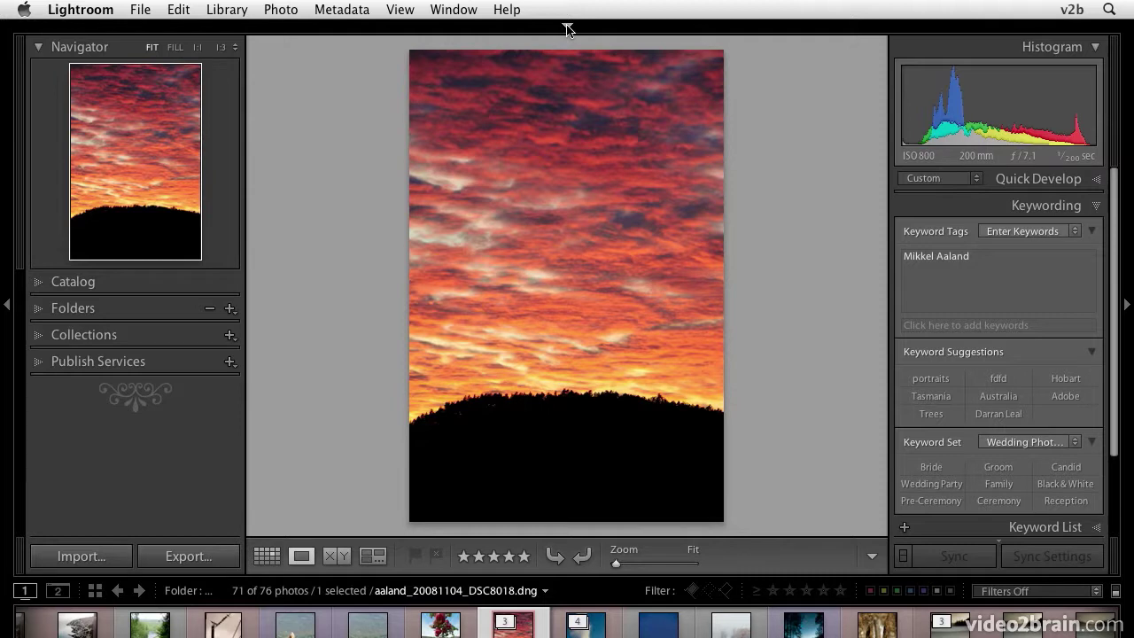
- Return the module picker panel to Manual and test hiding and showing it, leaving it displayed
mouse_move(567, 28)
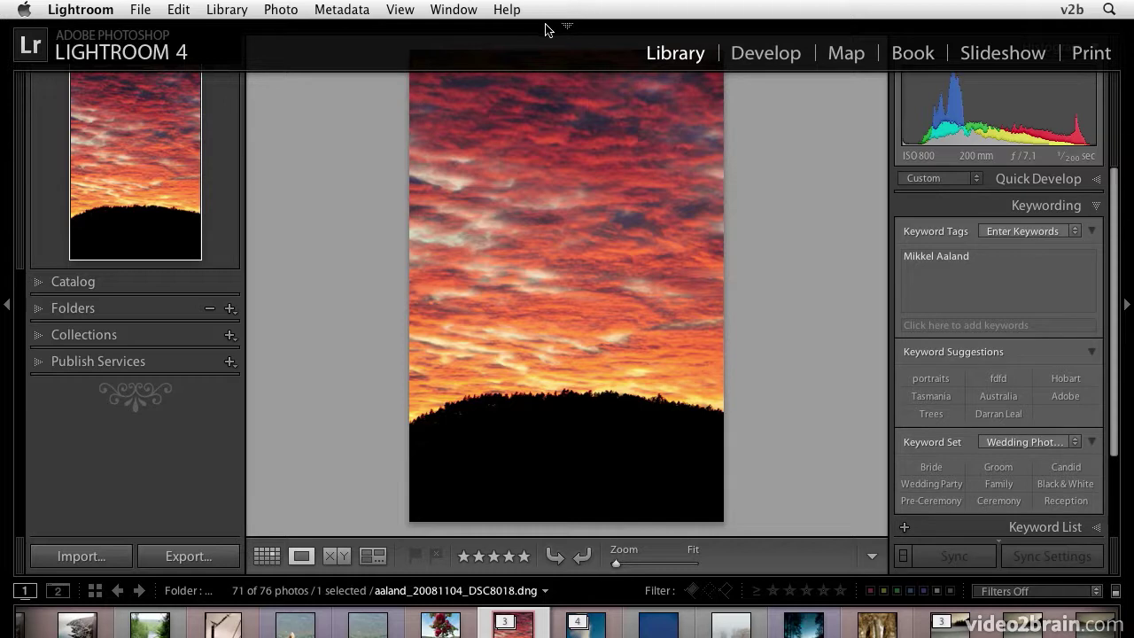
right_click(546, 28)
left_click(560, 66)
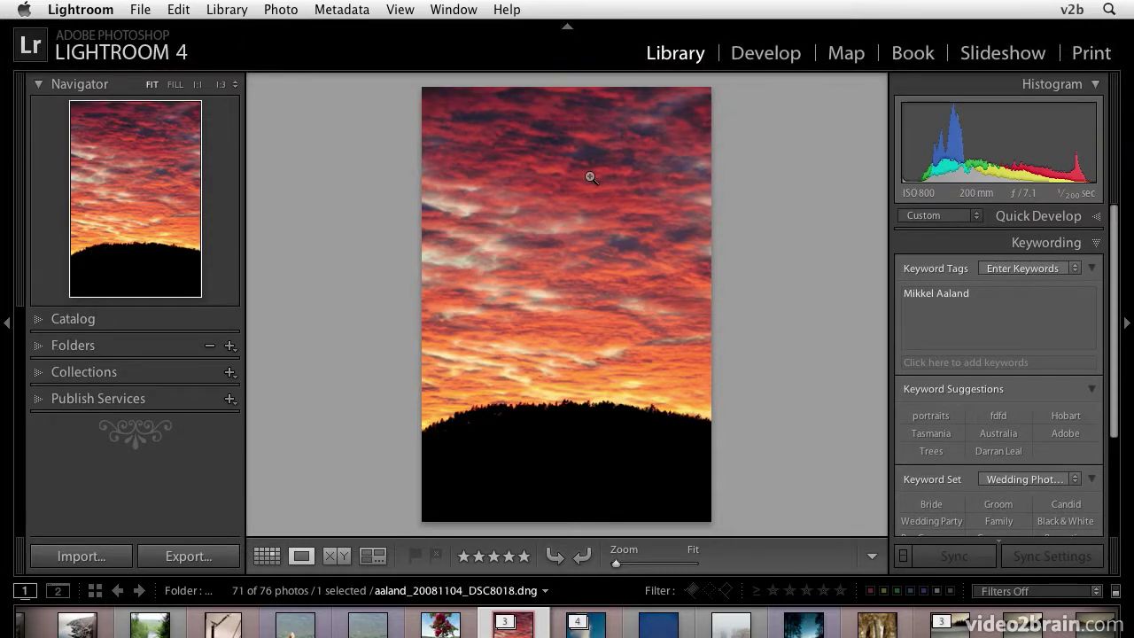
left_click(567, 29)
left_click(568, 29)
left_click(569, 30)
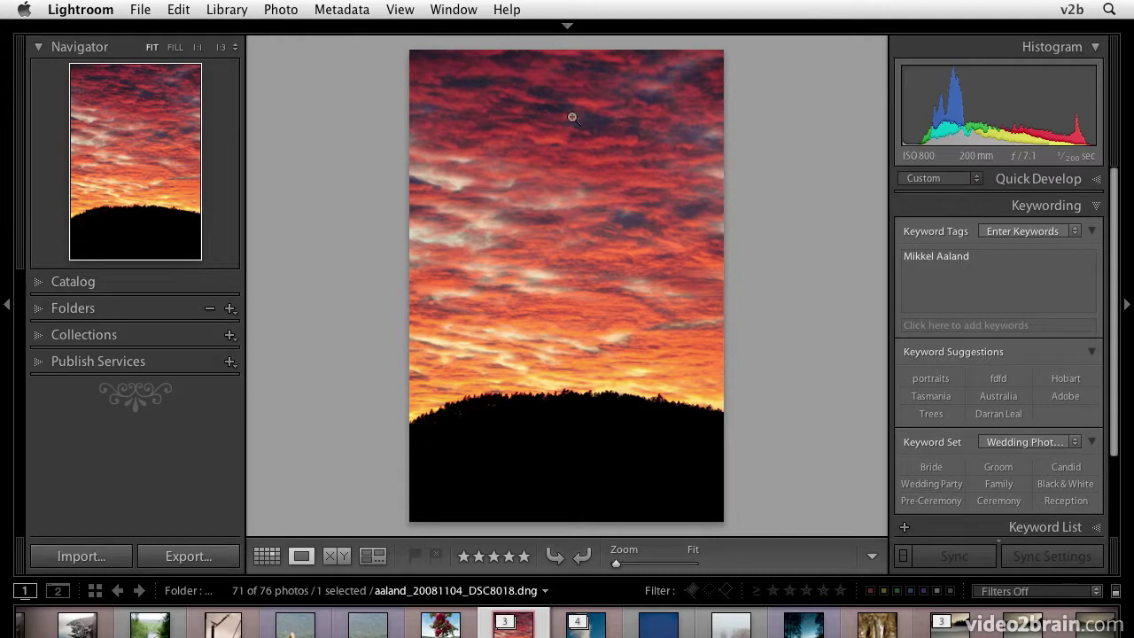
left_click(567, 26)
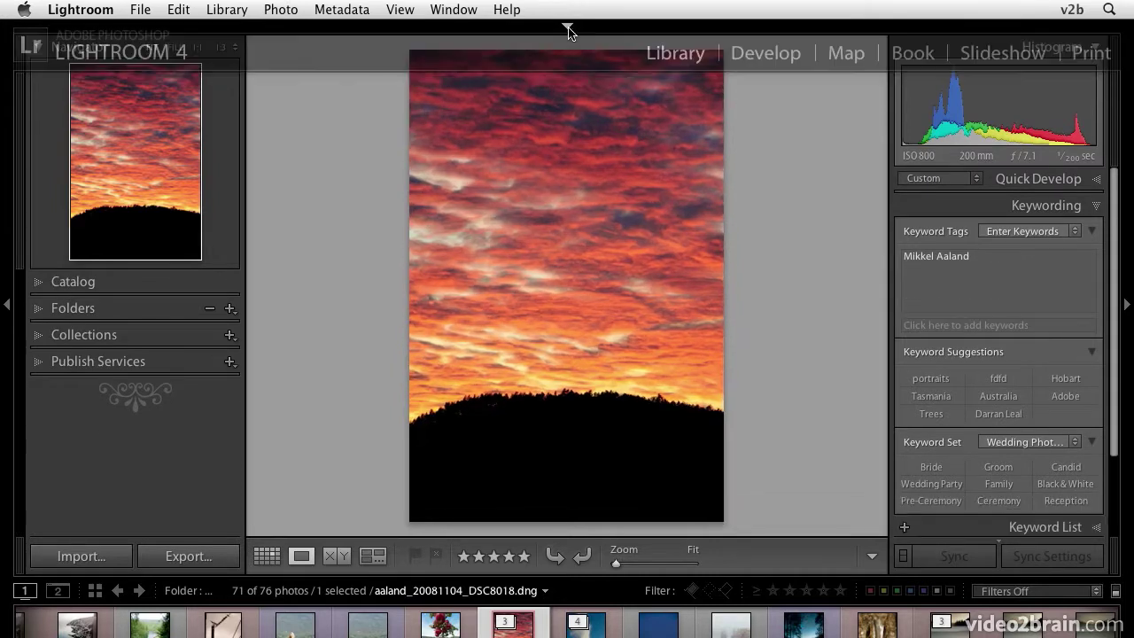
right_click(568, 26)
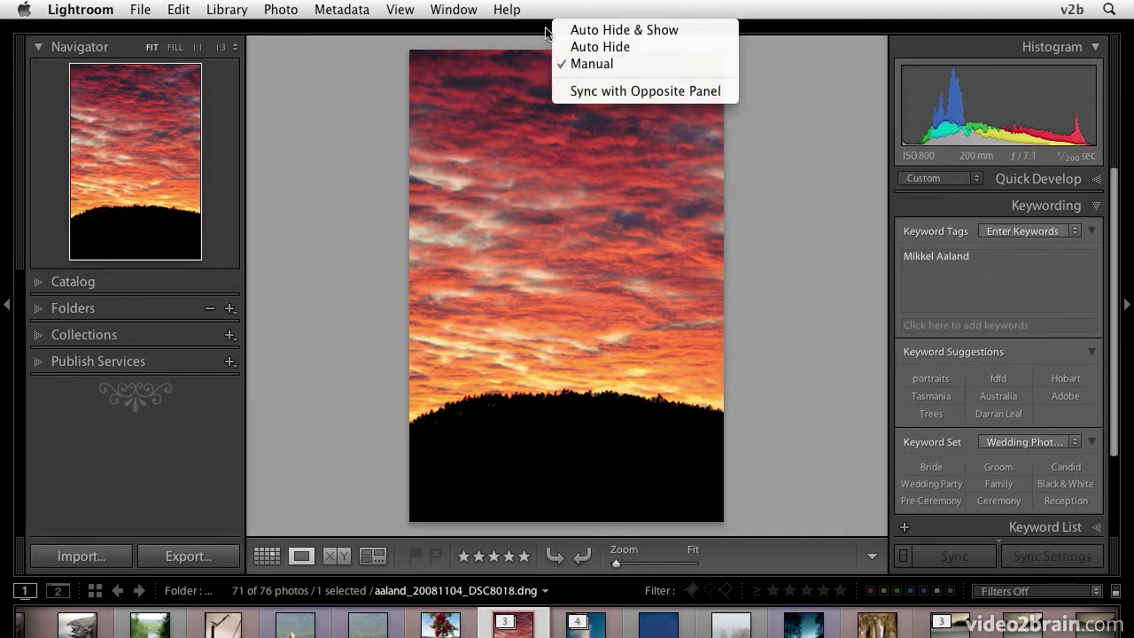
left_click(546, 33)
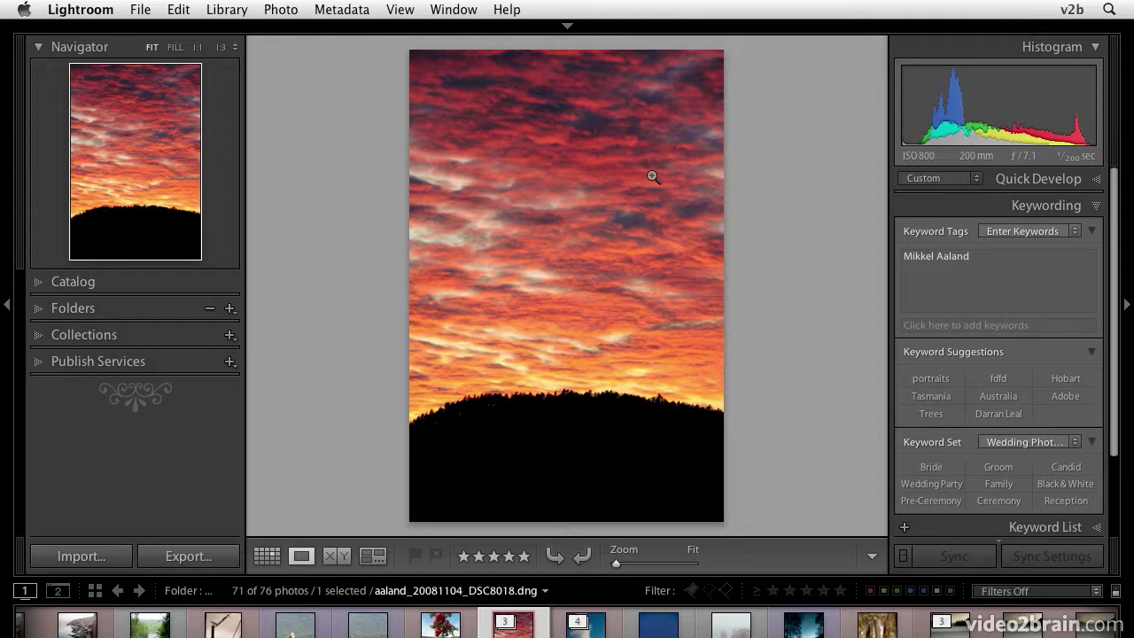
left_click(568, 27)
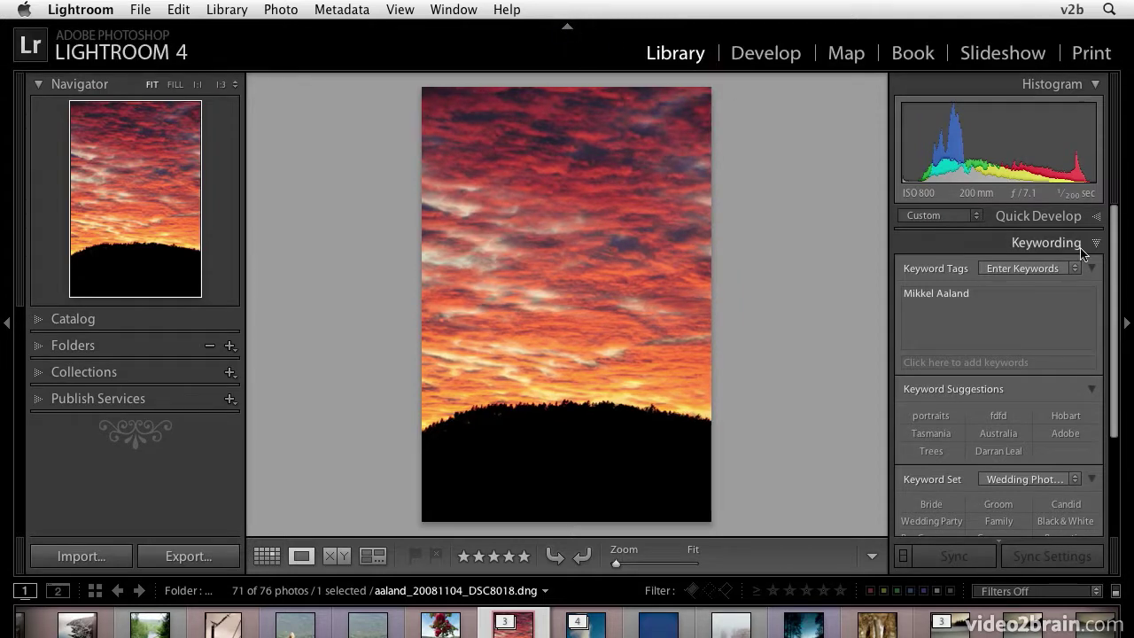
- Set the side panel group containing Keywording to Auto Hide & Show, reveal it and pin it open
right_click(1126, 328)
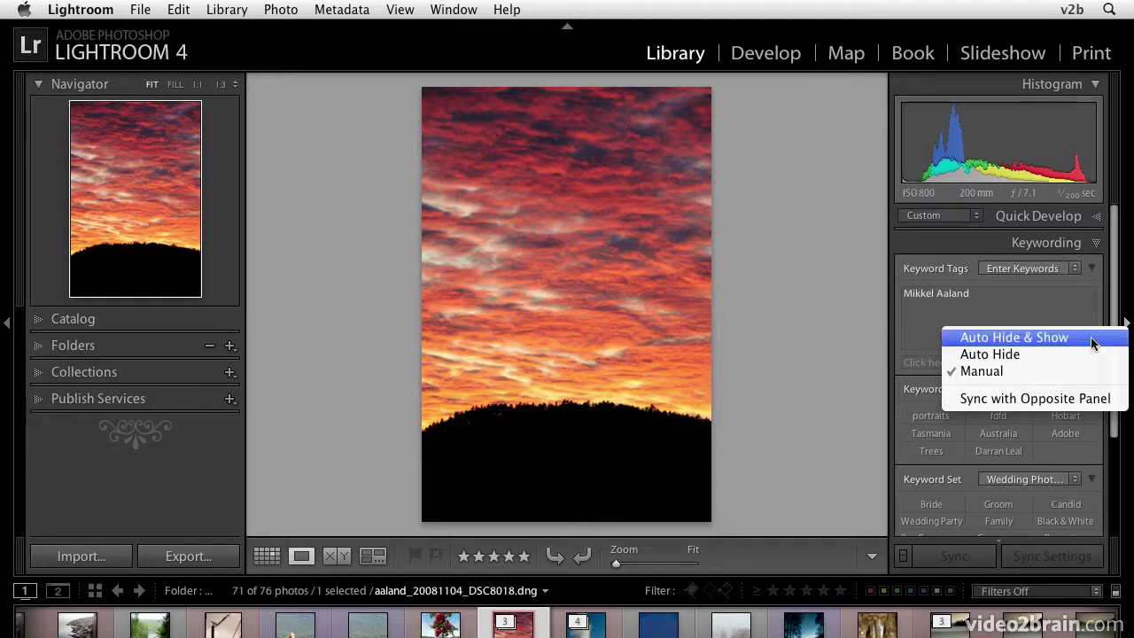
left_click(1093, 337)
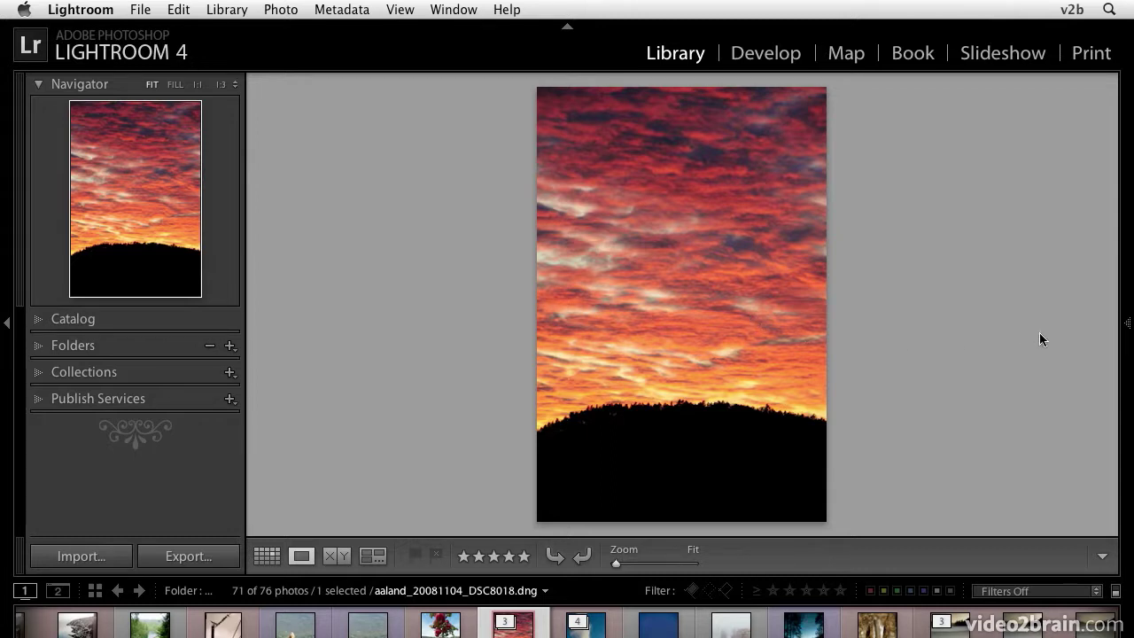
mouse_move(1127, 328)
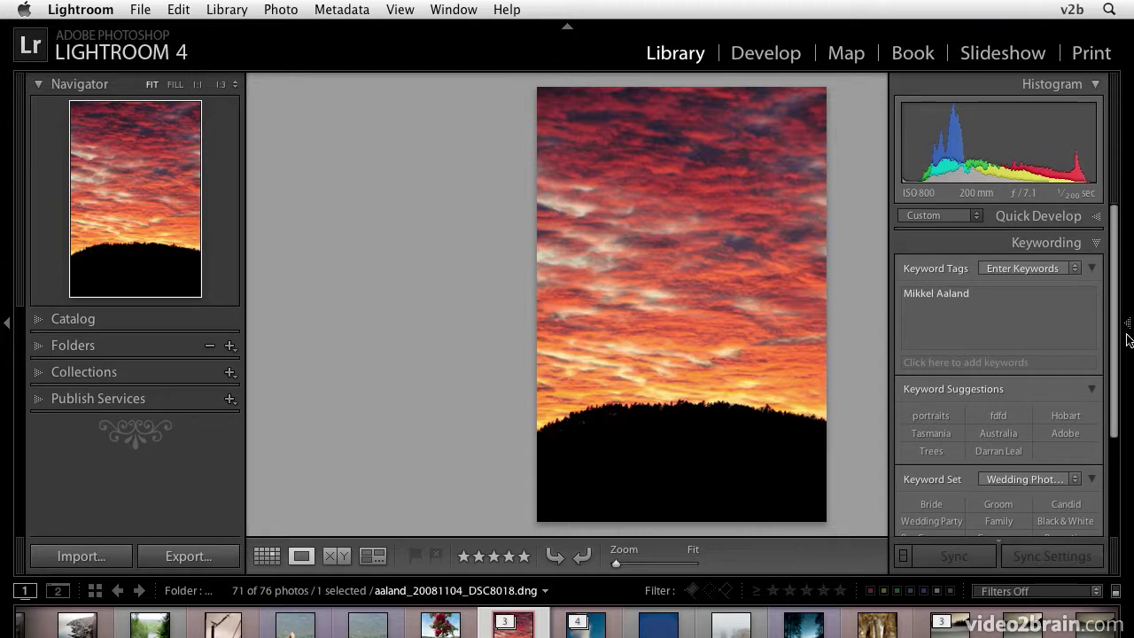
left_click(1128, 328)
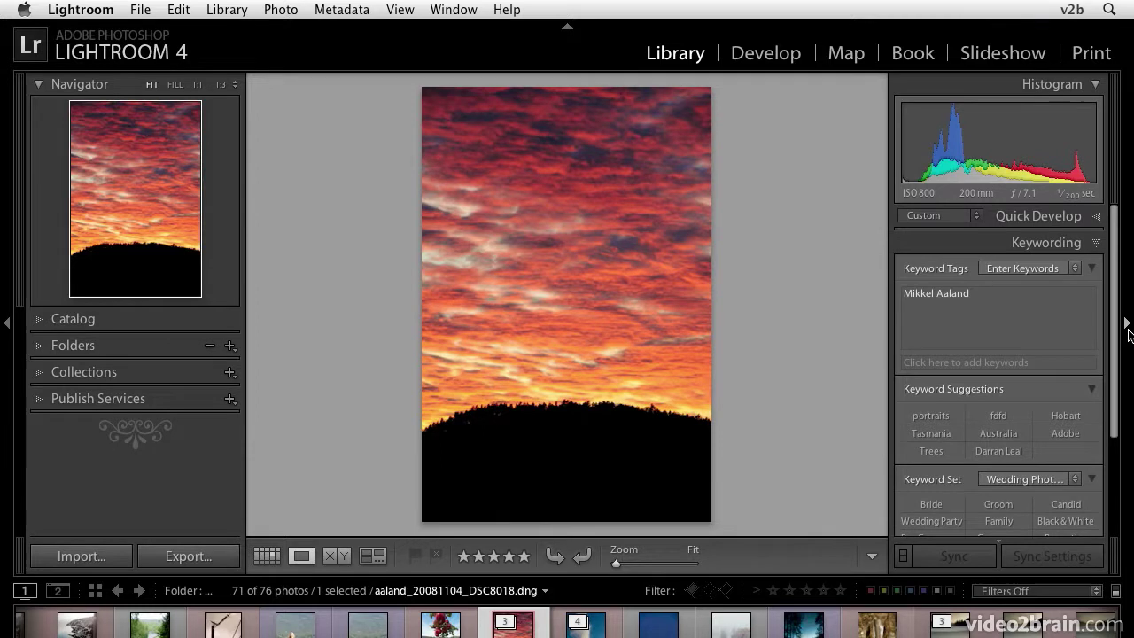
- Set the side panel group containing Keywording to Auto Hide and test its behavior
right_click(1130, 334)
left_click(1107, 356)
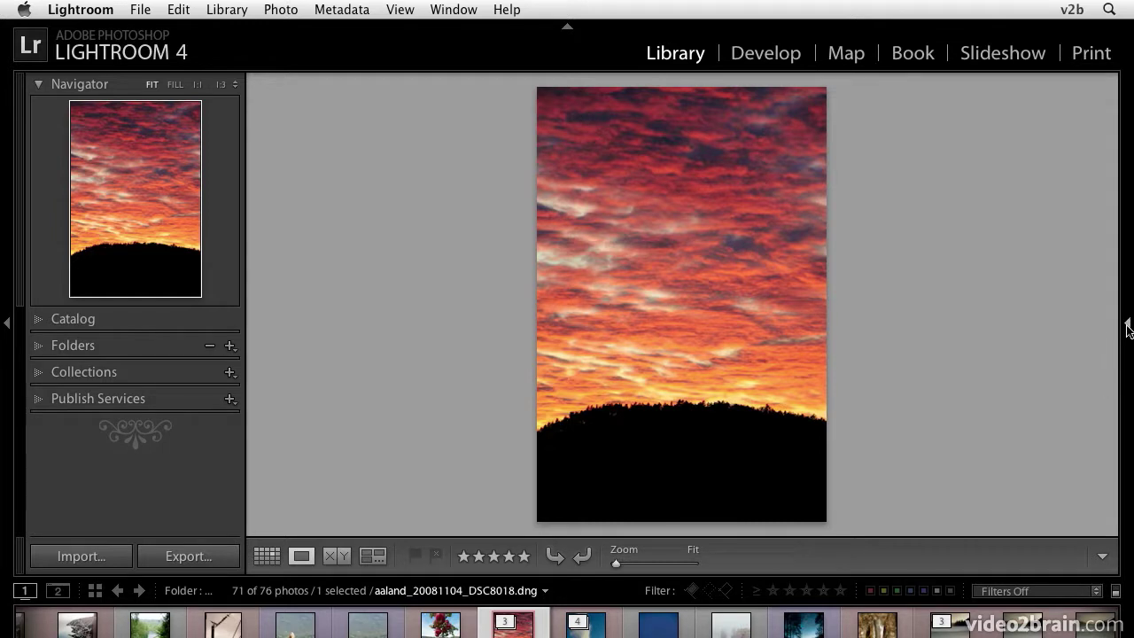
mouse_move(1129, 326)
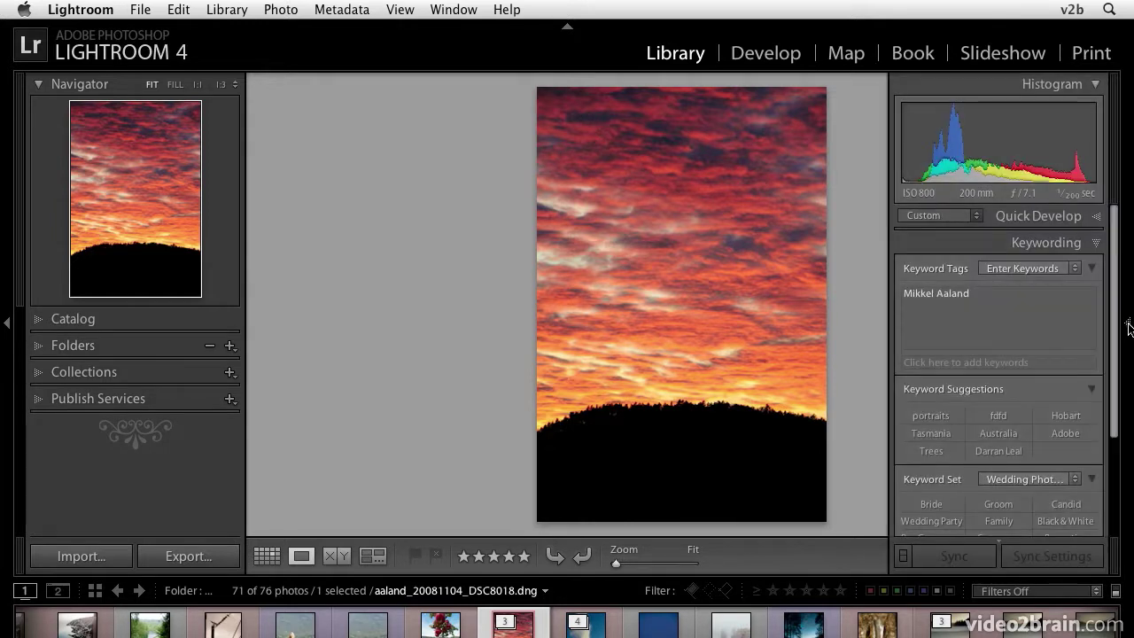
- Return the side panel group containing Keywording to Manual, and toggle it hidden and shown, leaving it displayed
right_click(1131, 348)
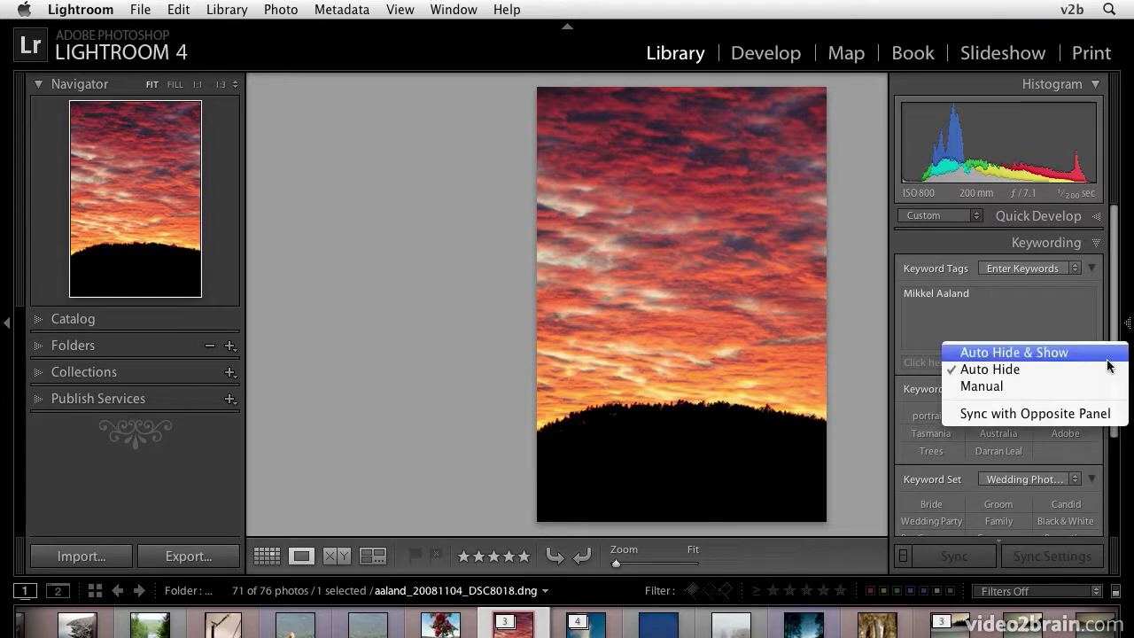
left_click(1088, 390)
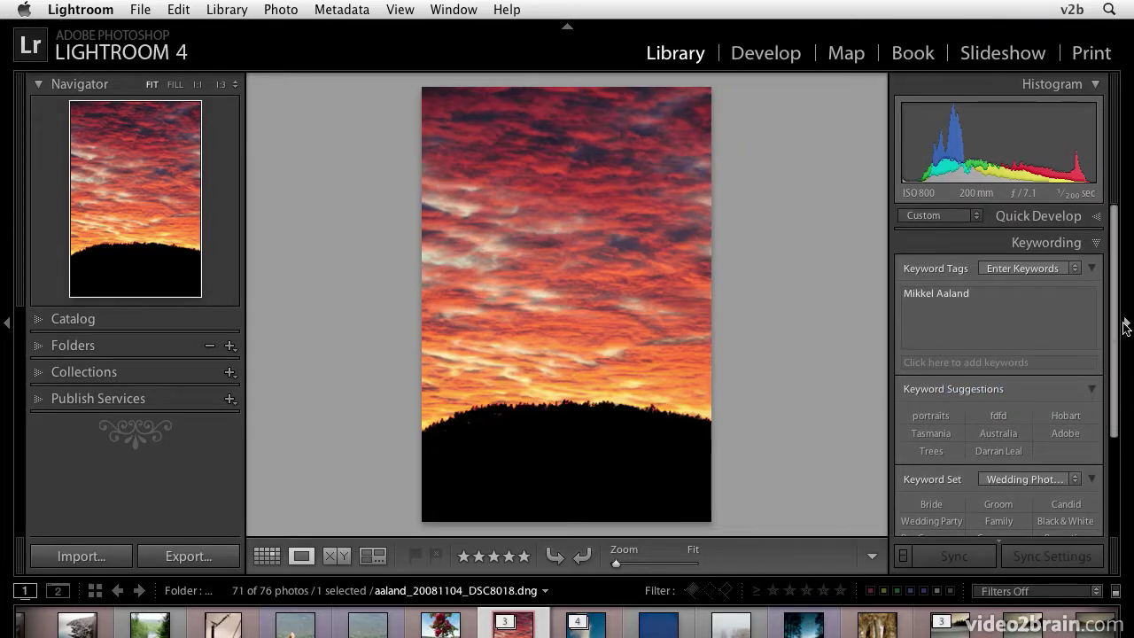
left_click(1127, 323)
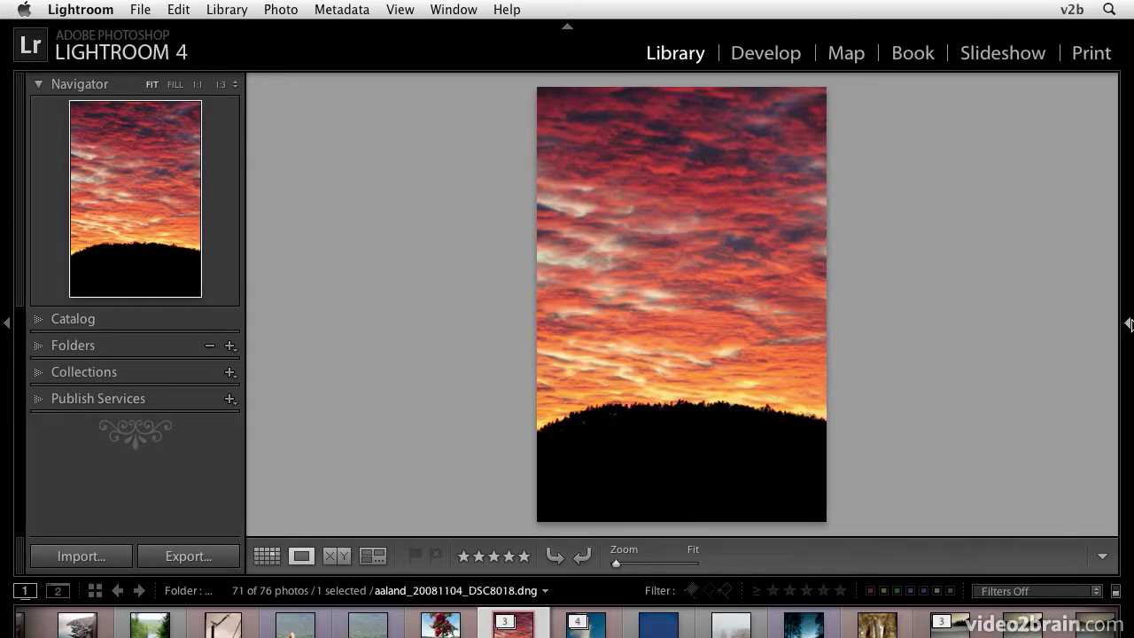
left_click(1127, 324)
left_click(1127, 324)
left_click(1128, 334)
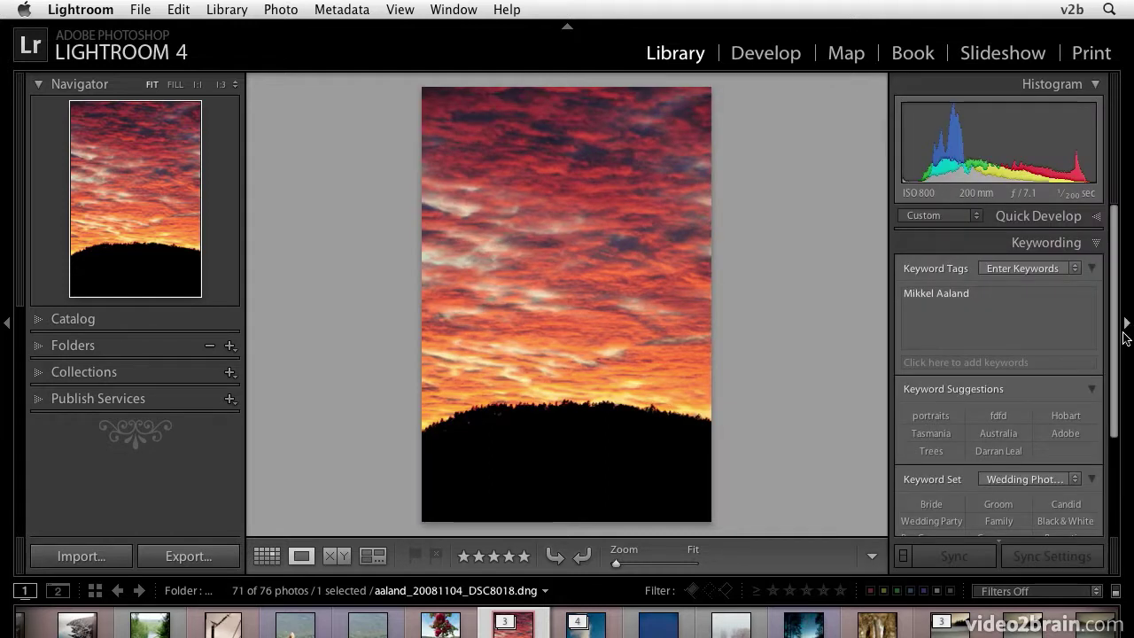
- Sync the Keywording side panel group with its opposite panel, and hide and redisplay both side panel groups together
right_click(1125, 337)
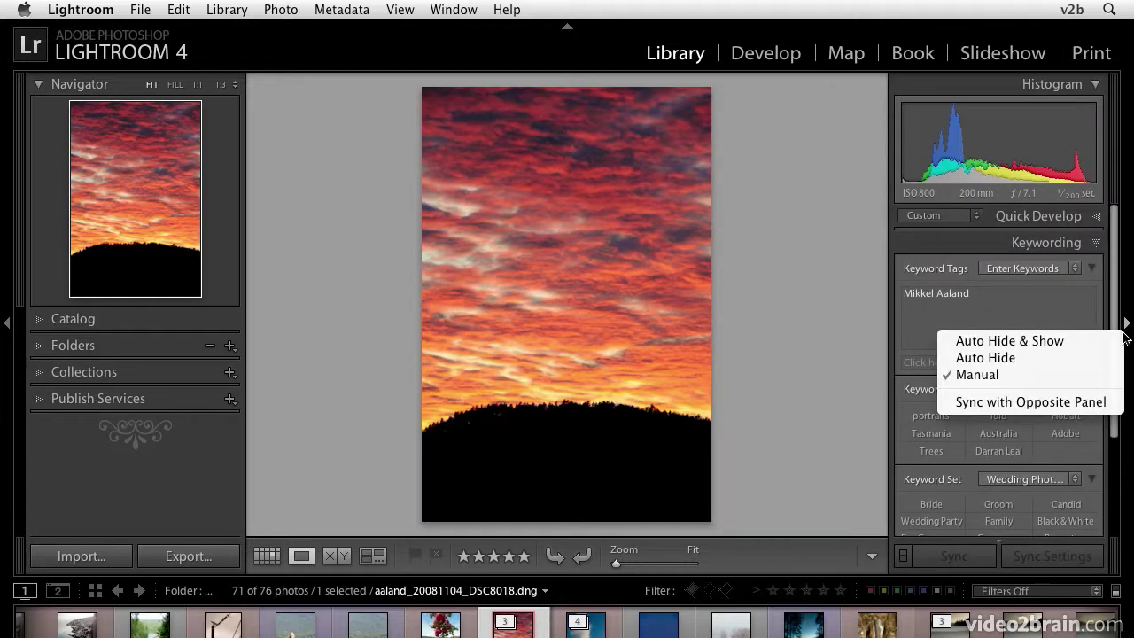
left_click(1110, 403)
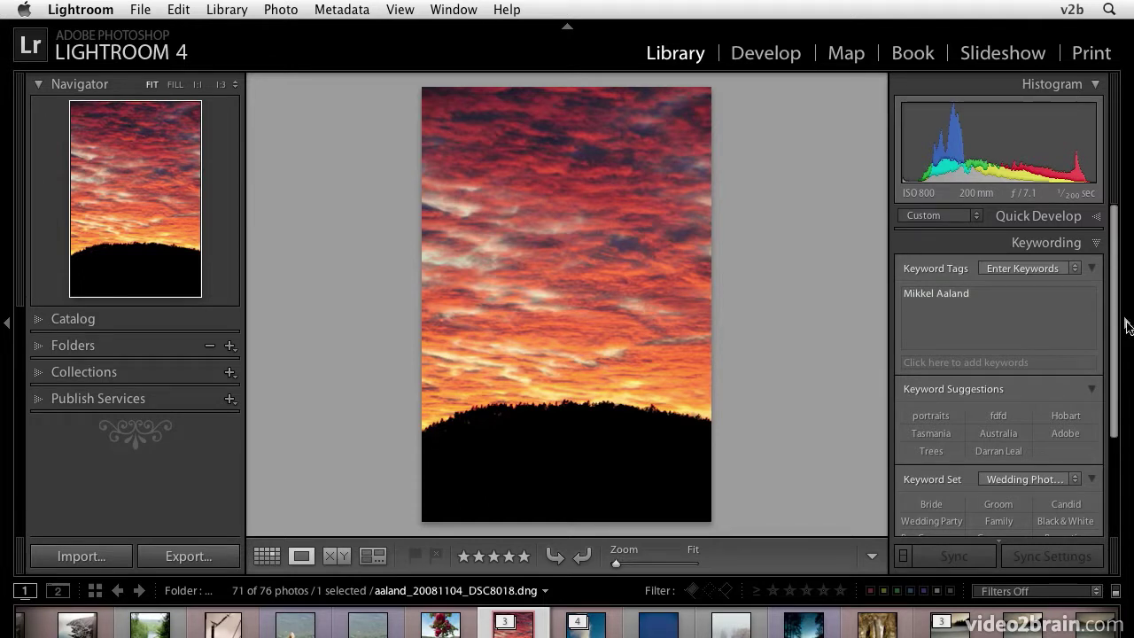
key("Tab")
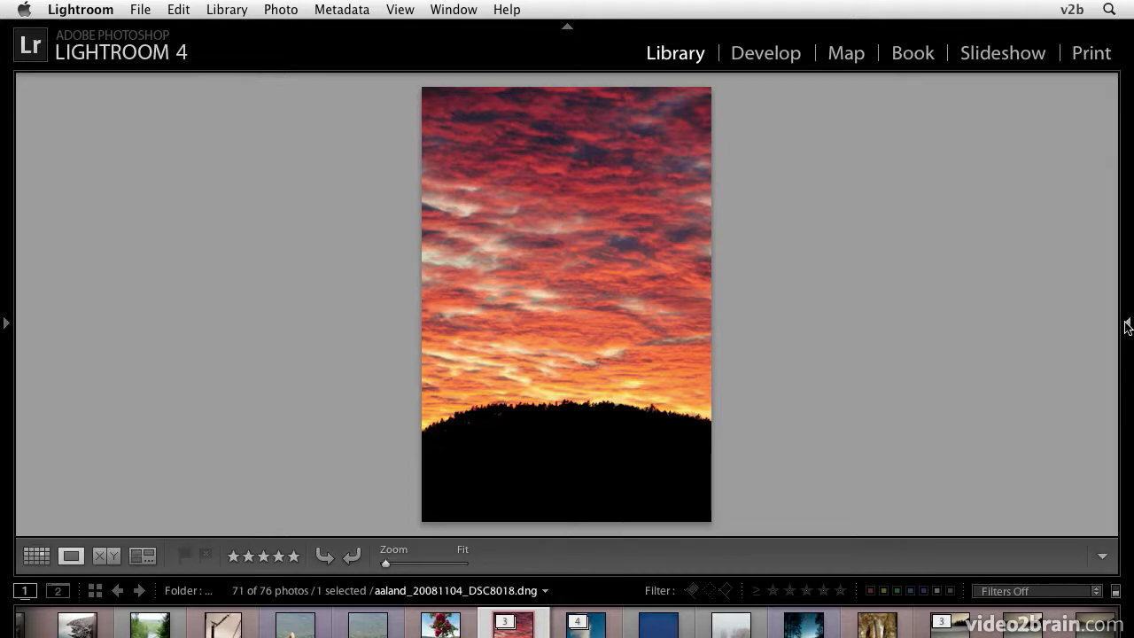
key("Tab")
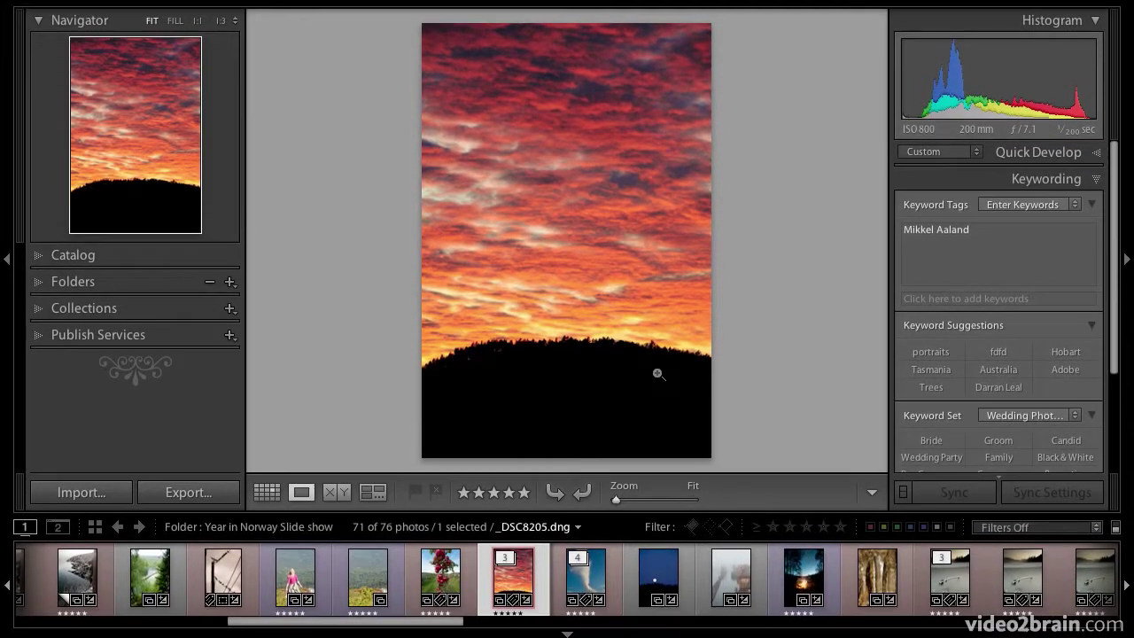
- Set the Filmstrip panel to Sync with Opposite Panel
mouse_move(574, 613)
right_click(565, 633)
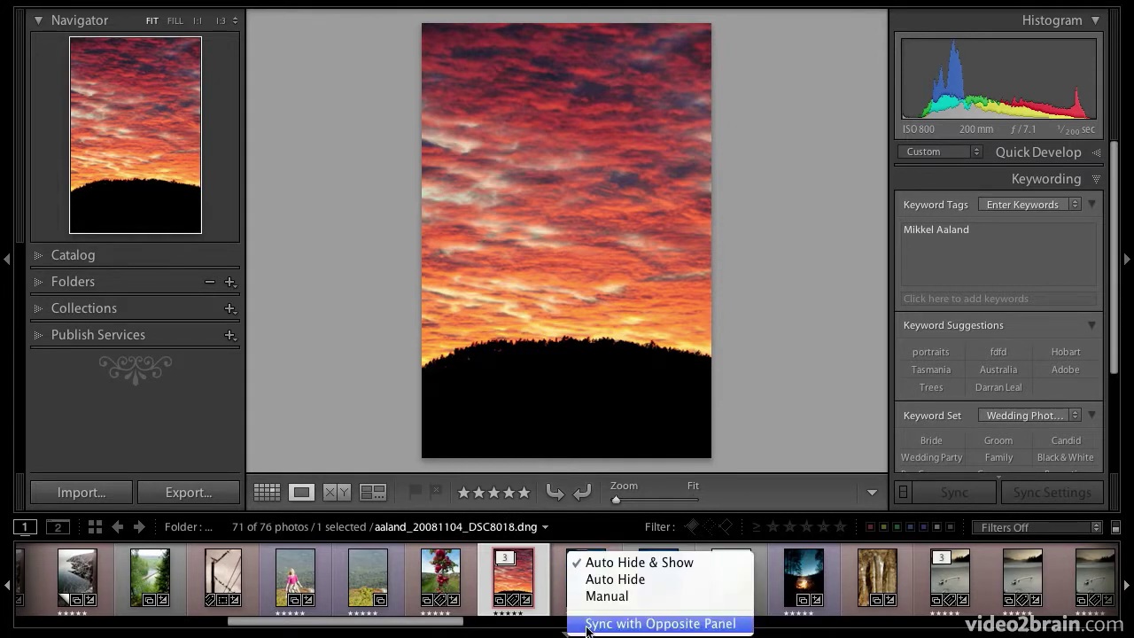
left_click(587, 625)
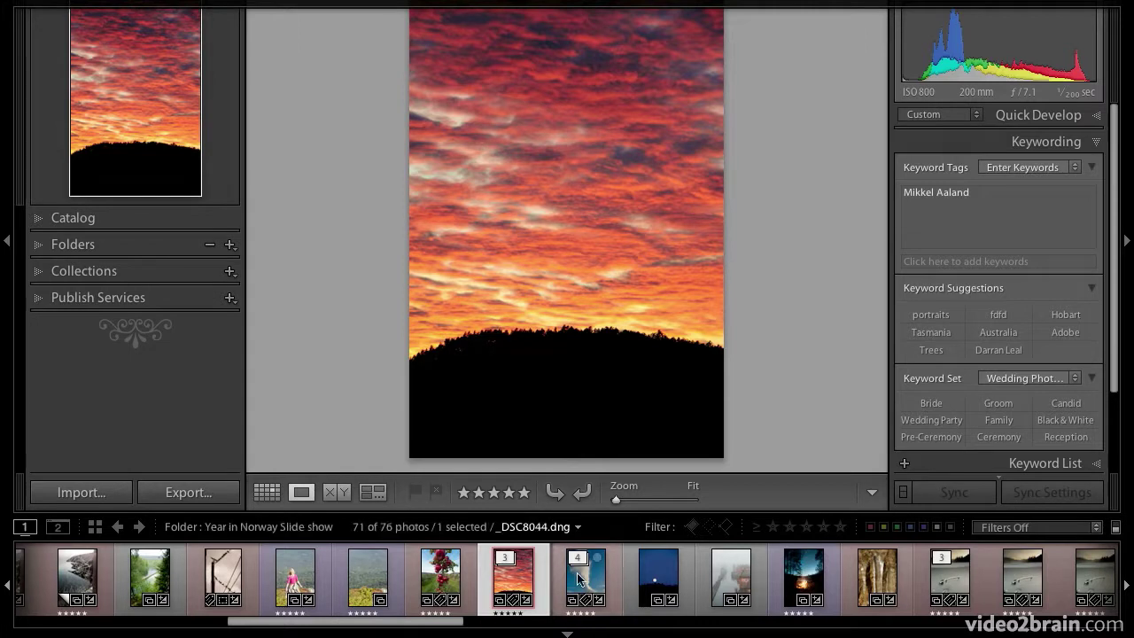
- Hide and redisplay the synced Filmstrip and top panel together, and return the Filmstrip to Manual with Sync with Opposite Panel off
left_click(567, 633)
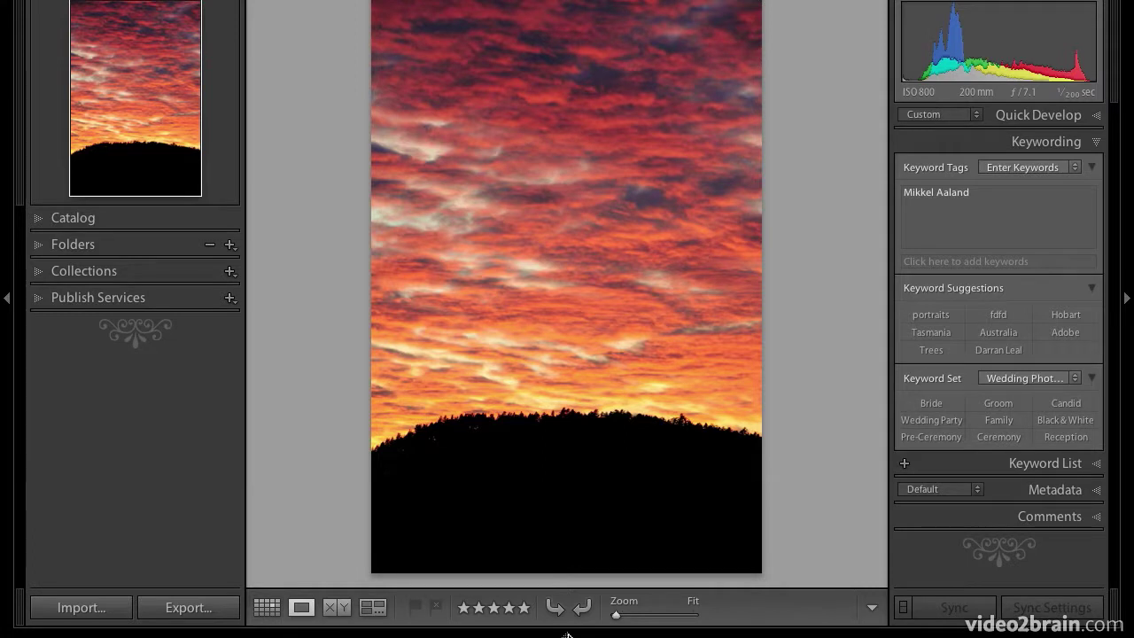
left_click(566, 635)
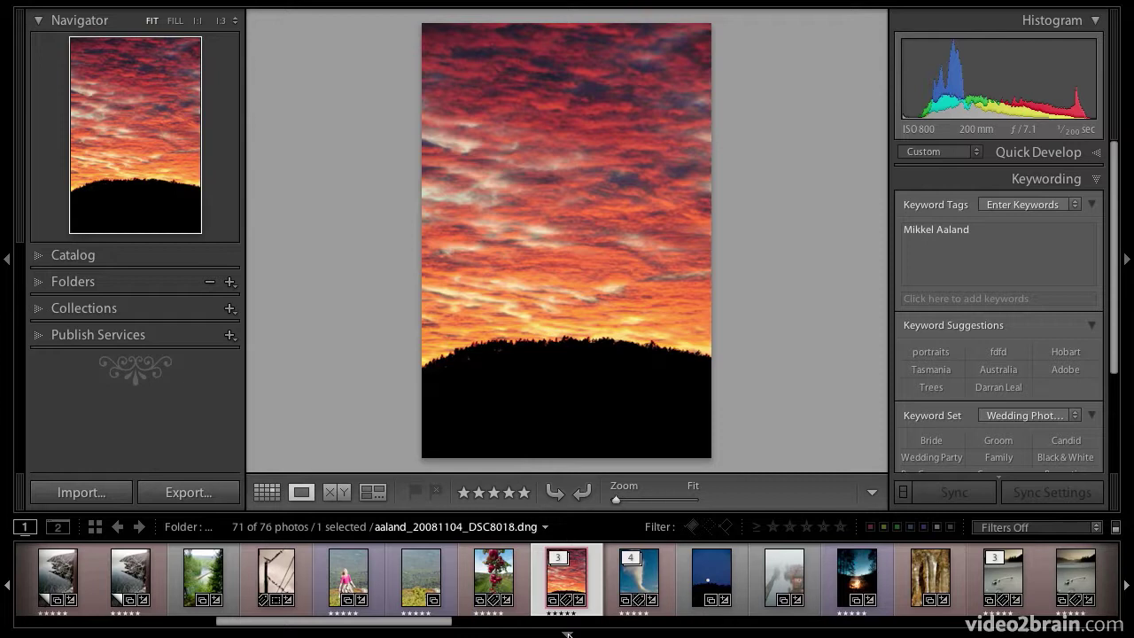
right_click(567, 635)
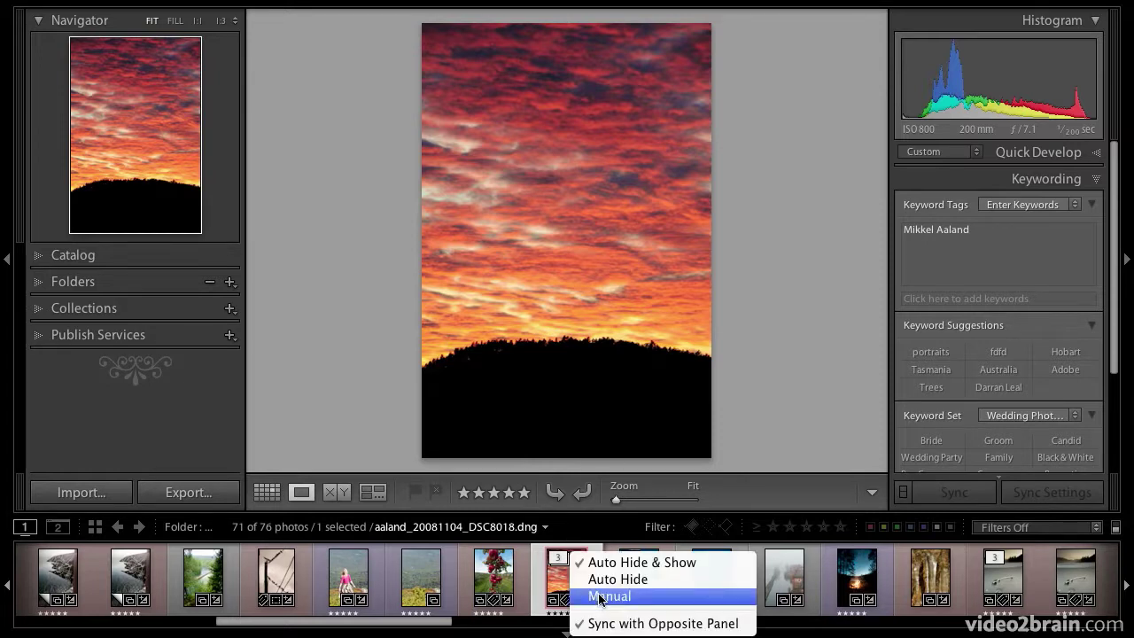
left_click(620, 623)
right_click(565, 634)
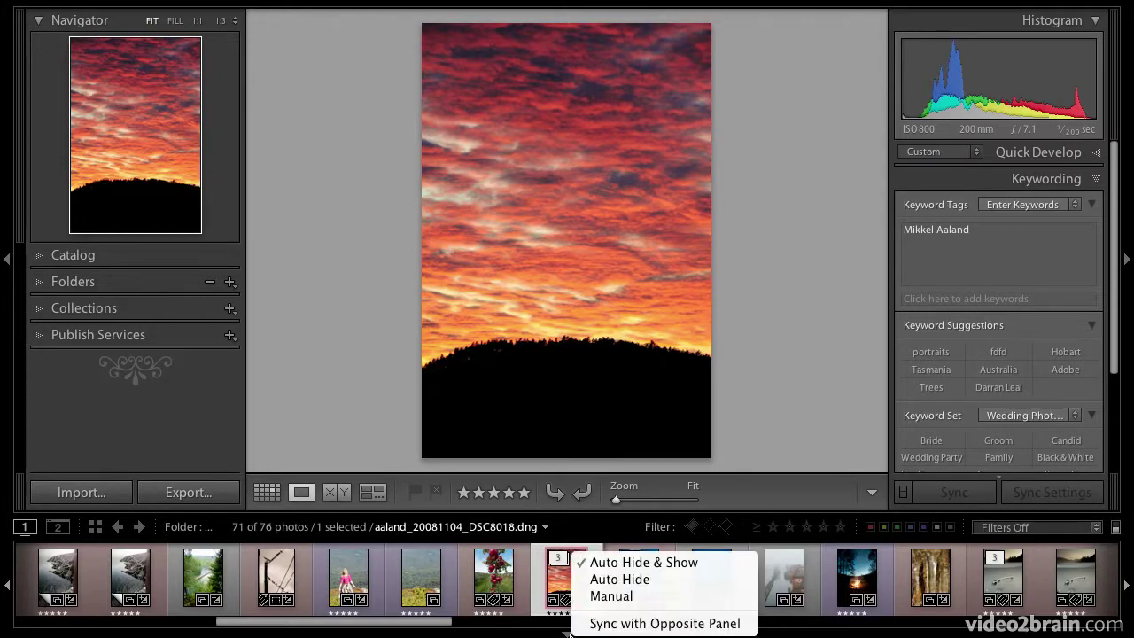
left_click(602, 595)
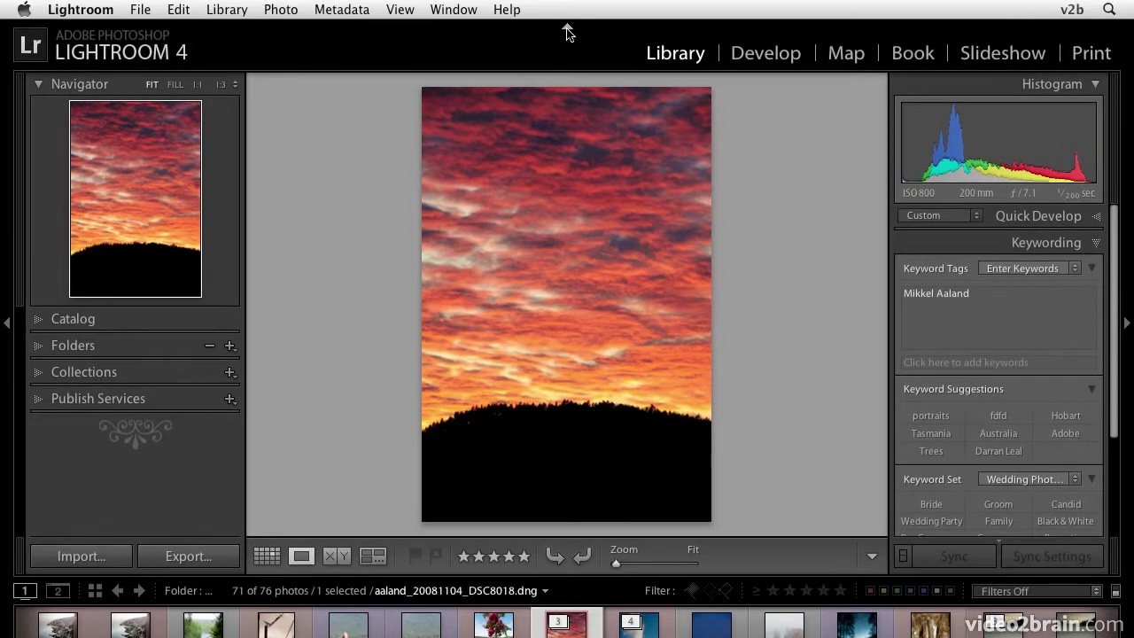
- Set the top panel to Manual, and turn off Sync with Opposite Panel for the side panel group containing Keywording
right_click(567, 26)
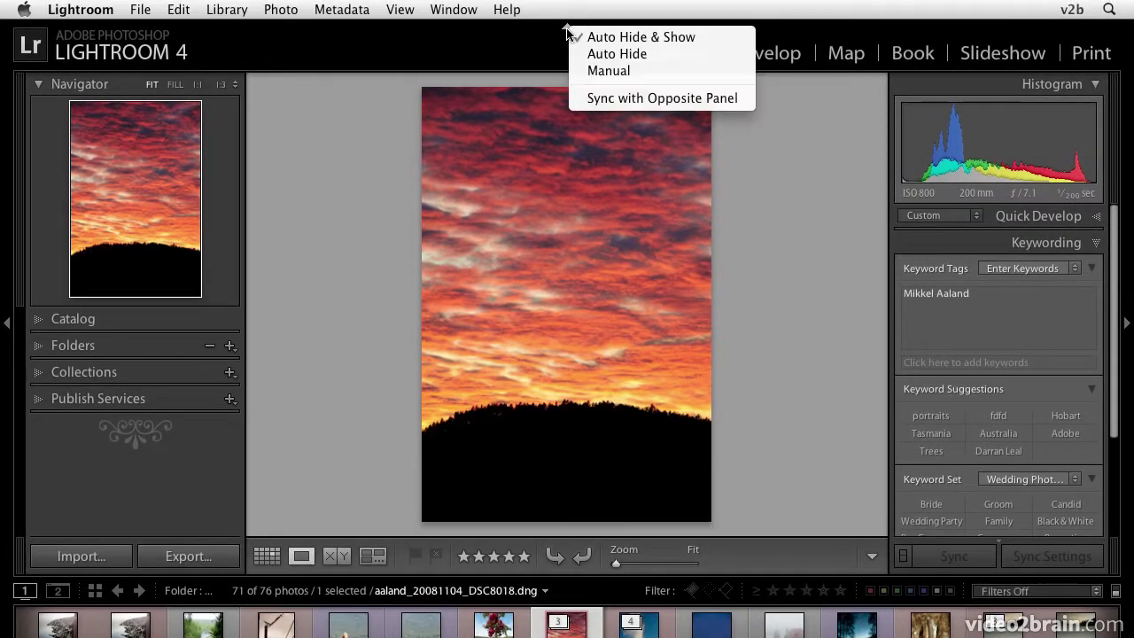
left_click(585, 70)
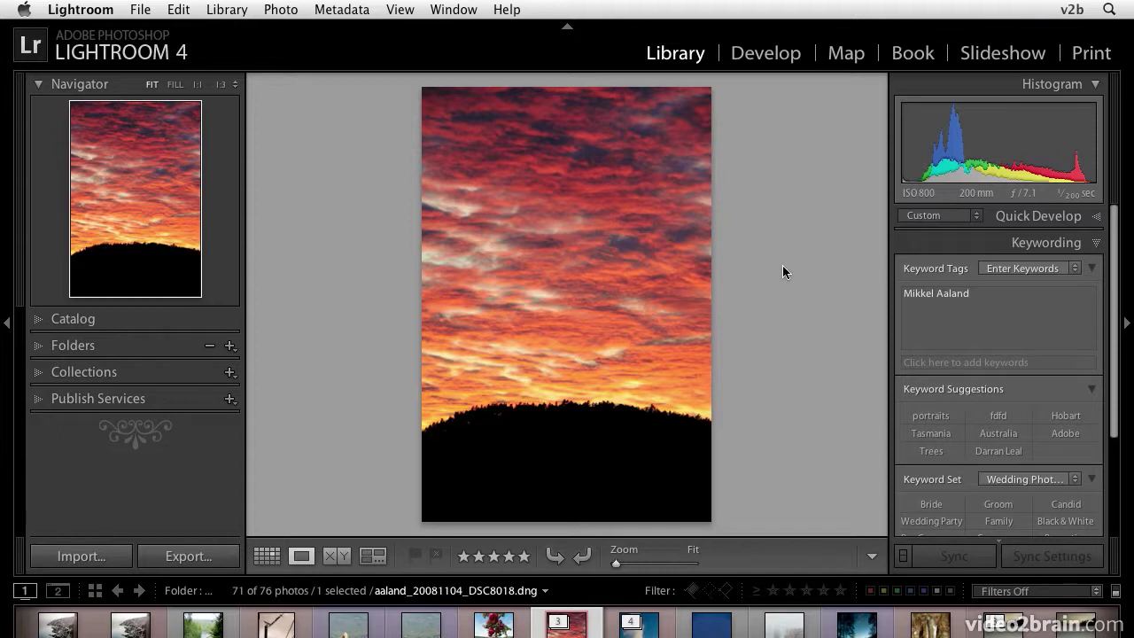
right_click(1126, 325)
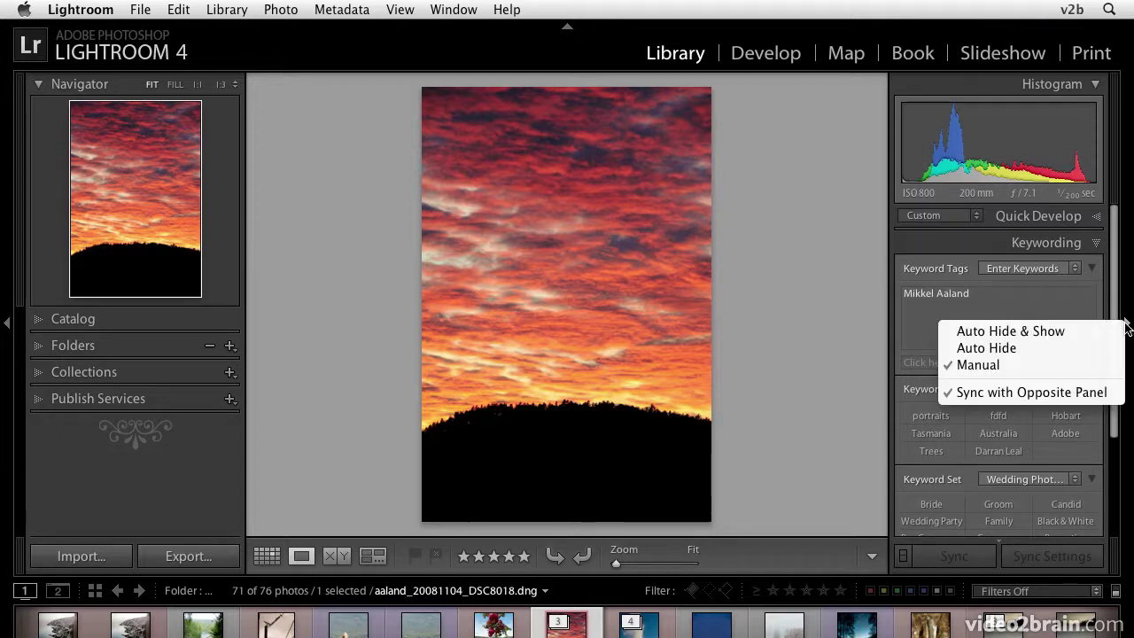
left_click(1097, 392)
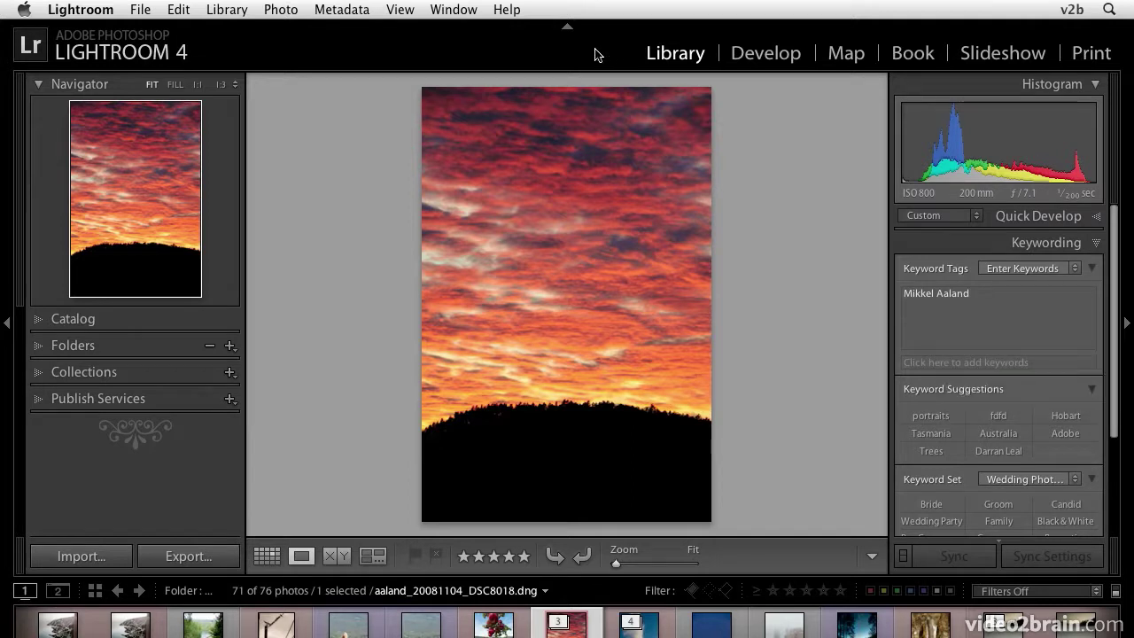
- Hide the top module panel on its own, check its hide and sync options, and display it again
left_click(569, 28)
right_click(567, 31)
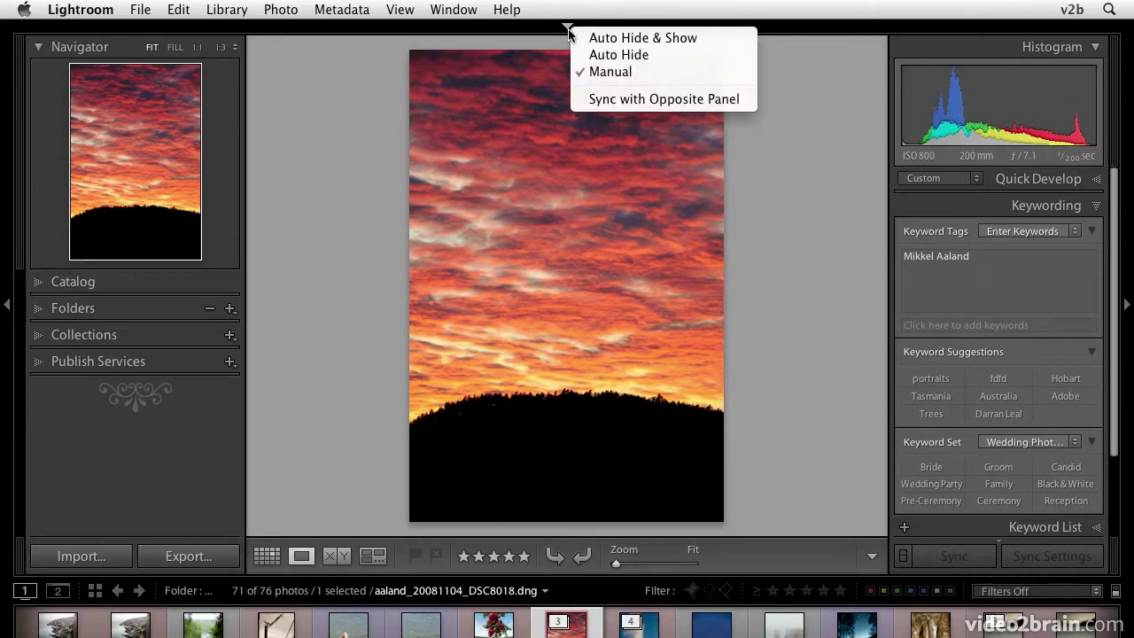
left_click(568, 31)
left_click(568, 31)
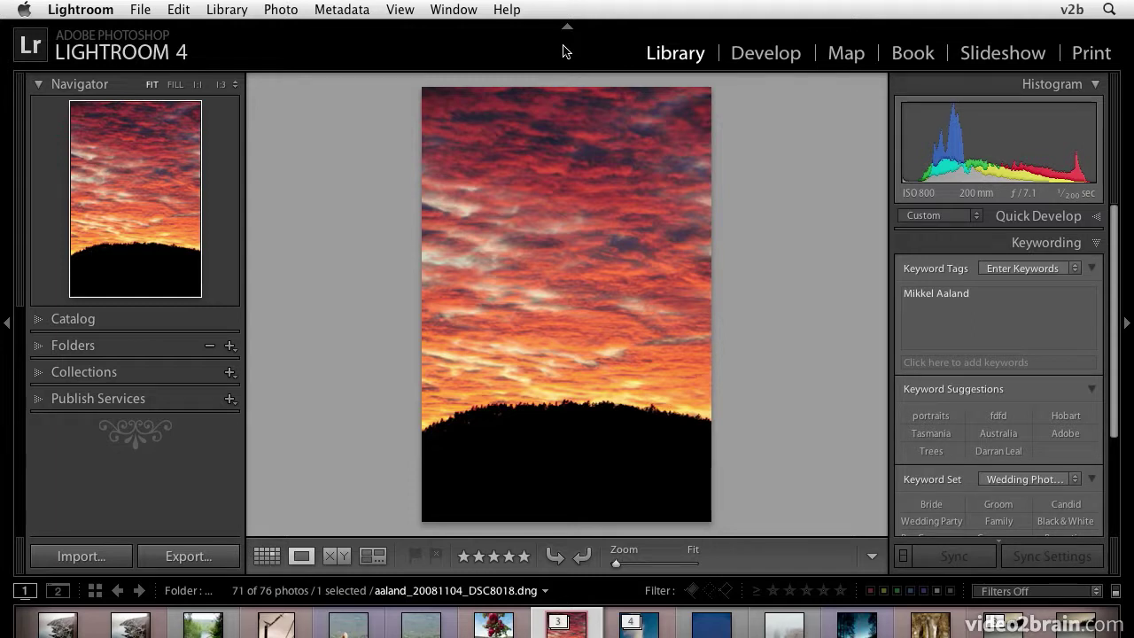
- Toggle both side panel groups hidden and shown twice, leaving them displayed
key("Tab")
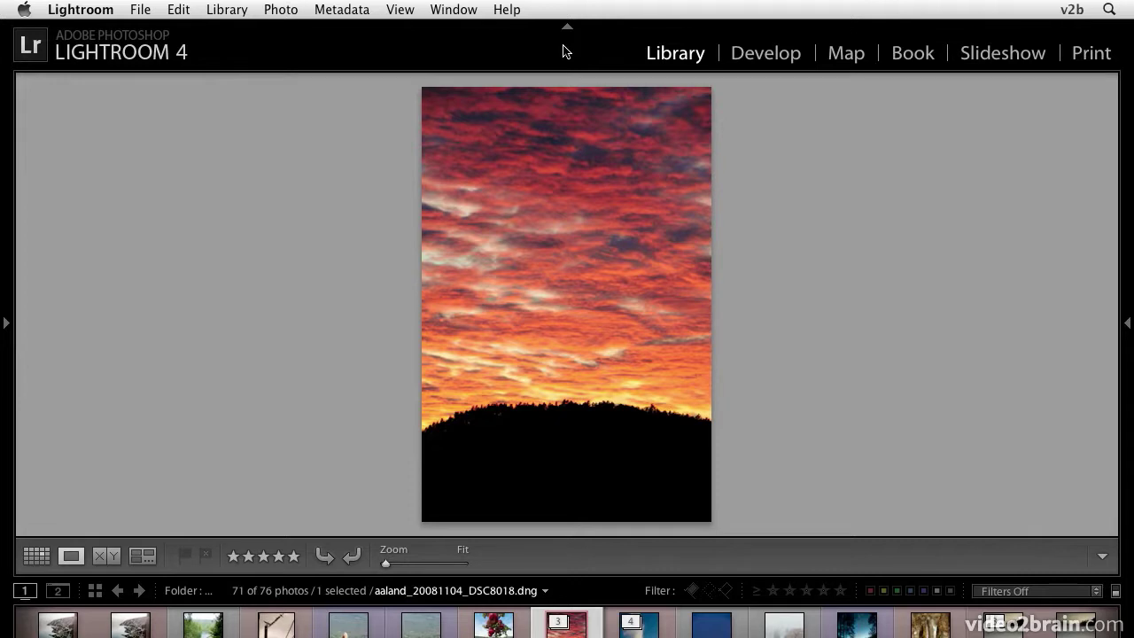
key("Tab")
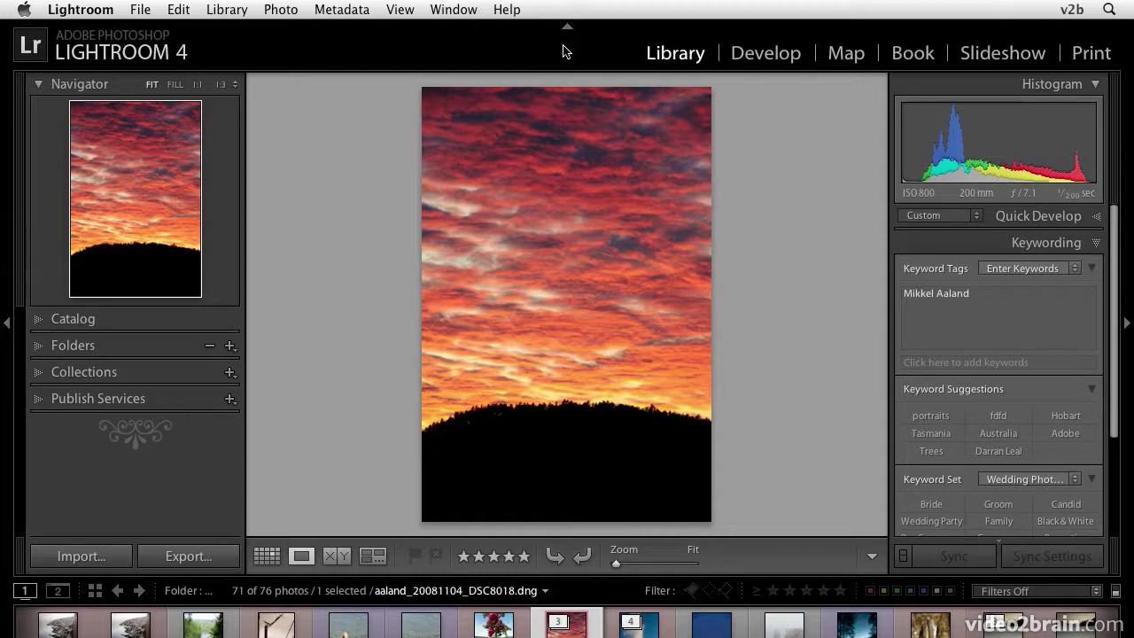
key("Tab")
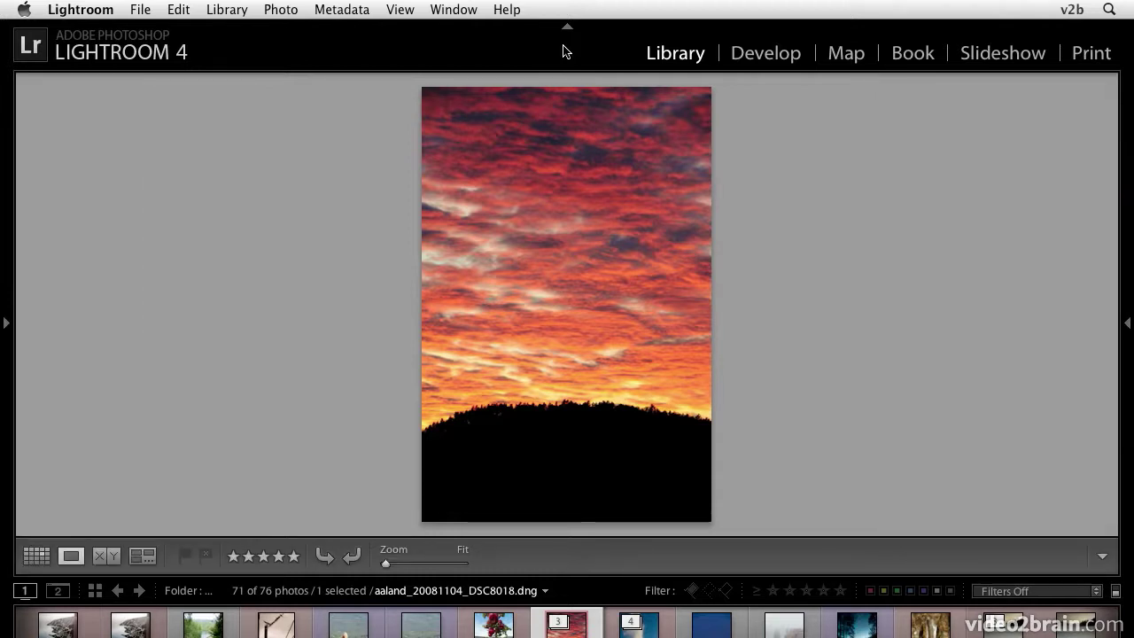
key("Tab")
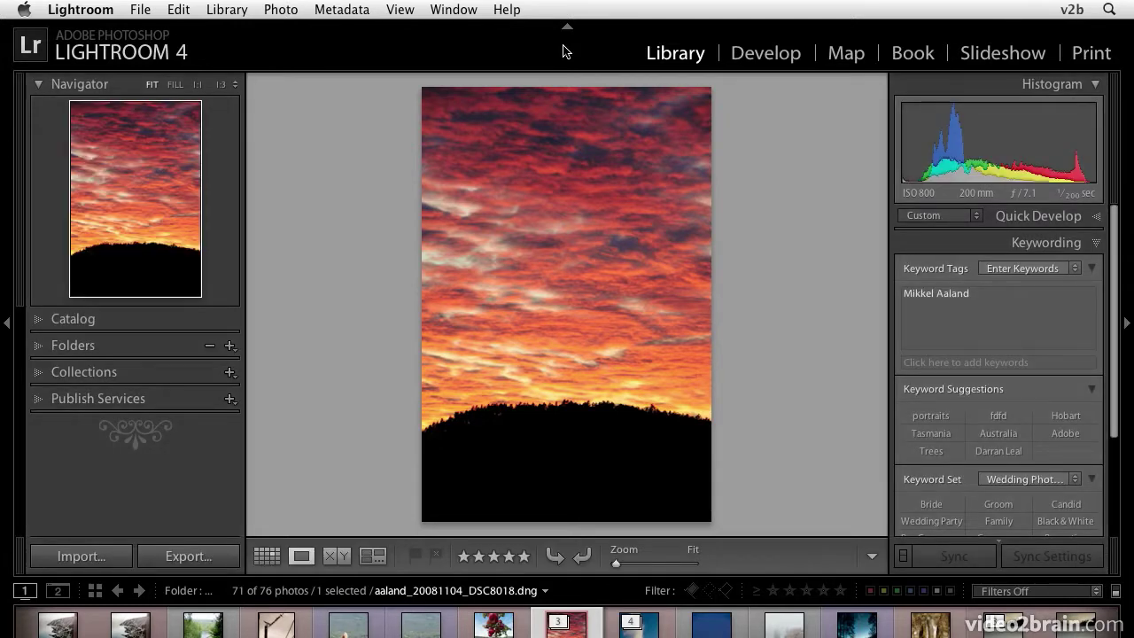
- Hide all panels at once together with the toolbar, leaving only the photo in the workspace
key("shift+Tab")
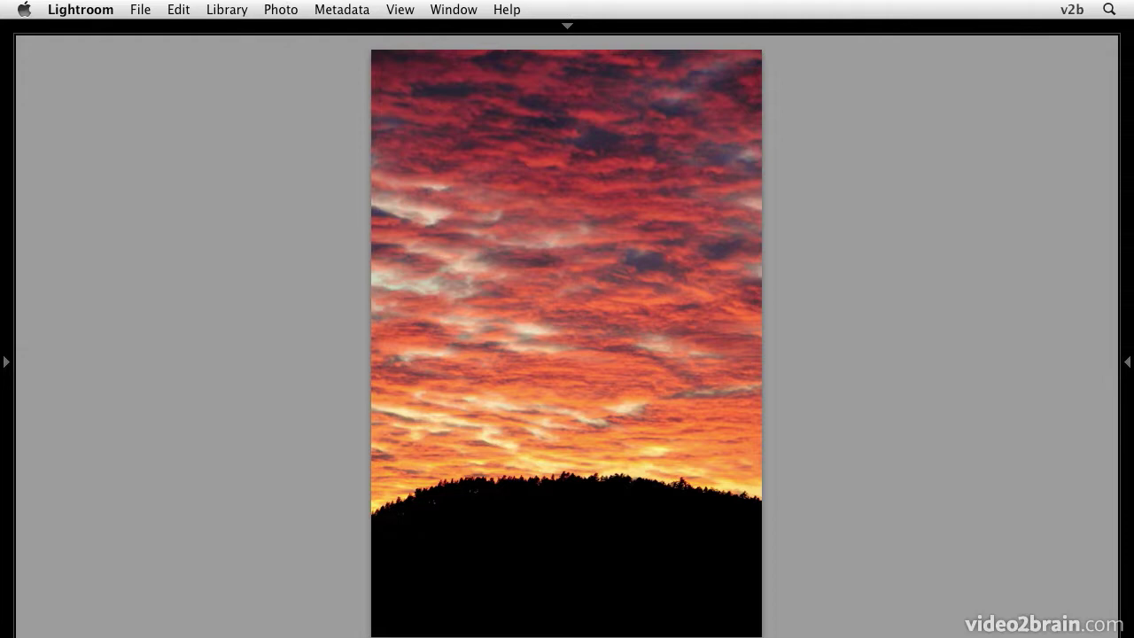
key("t")
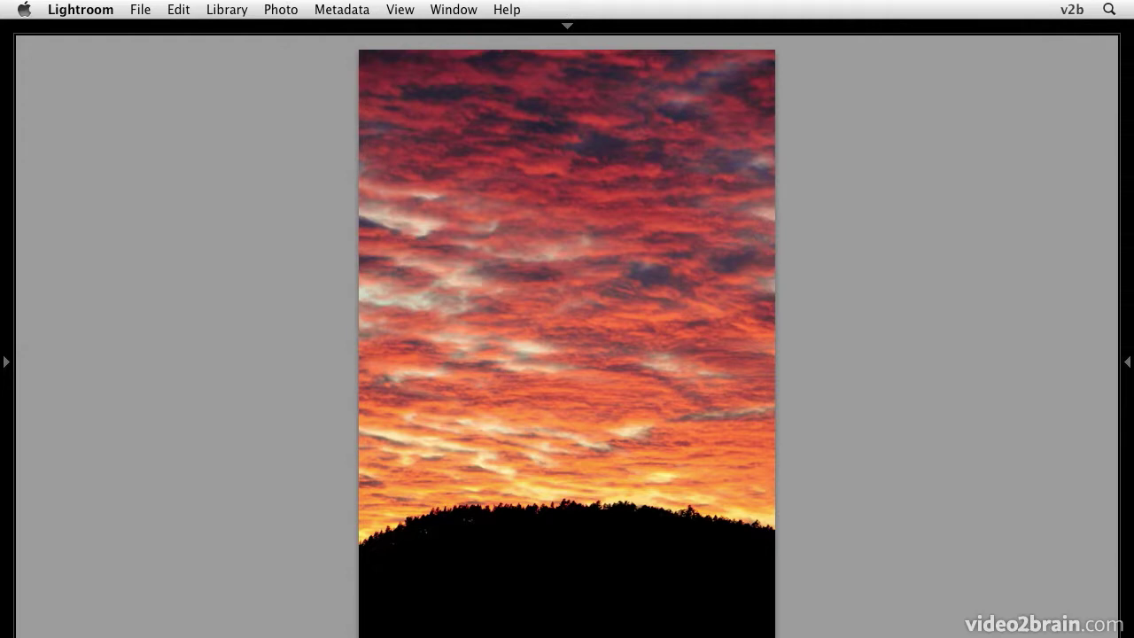
- Cycle Lights Out through dimmed and fully black back to normal, and redisplay the side panels, module panel and Filmstrip
key("l")
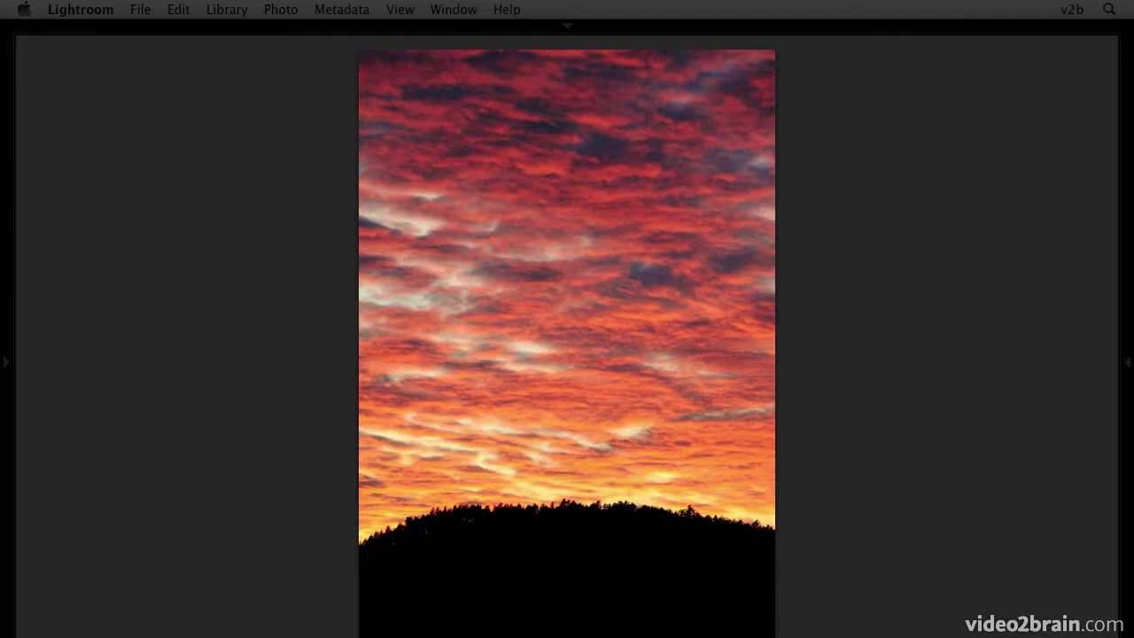
key("Tab")
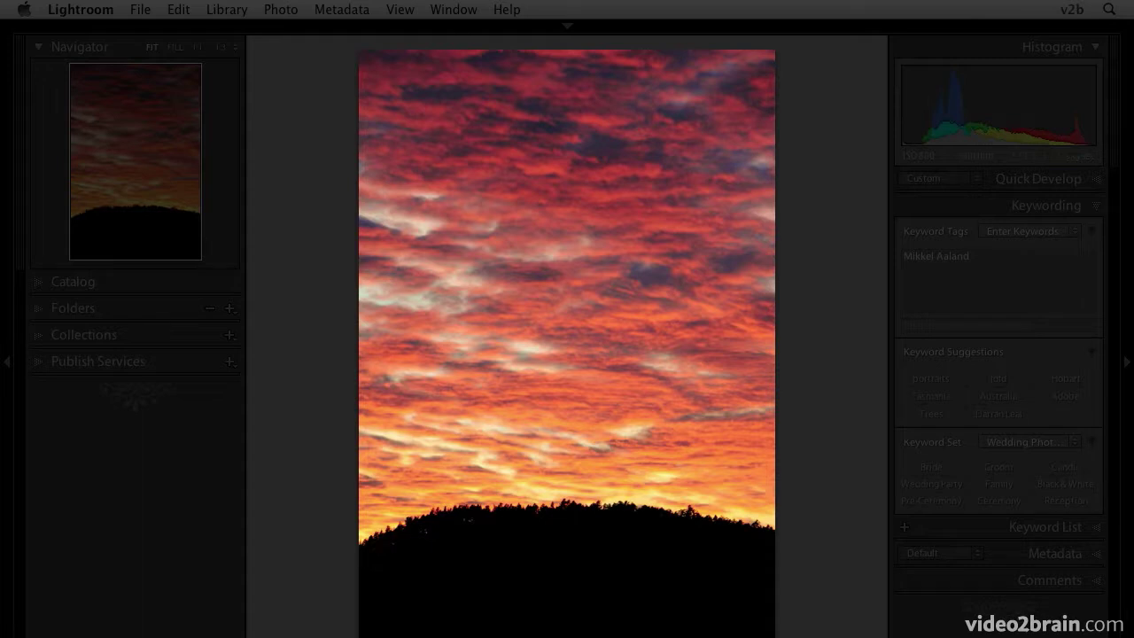
key("l")
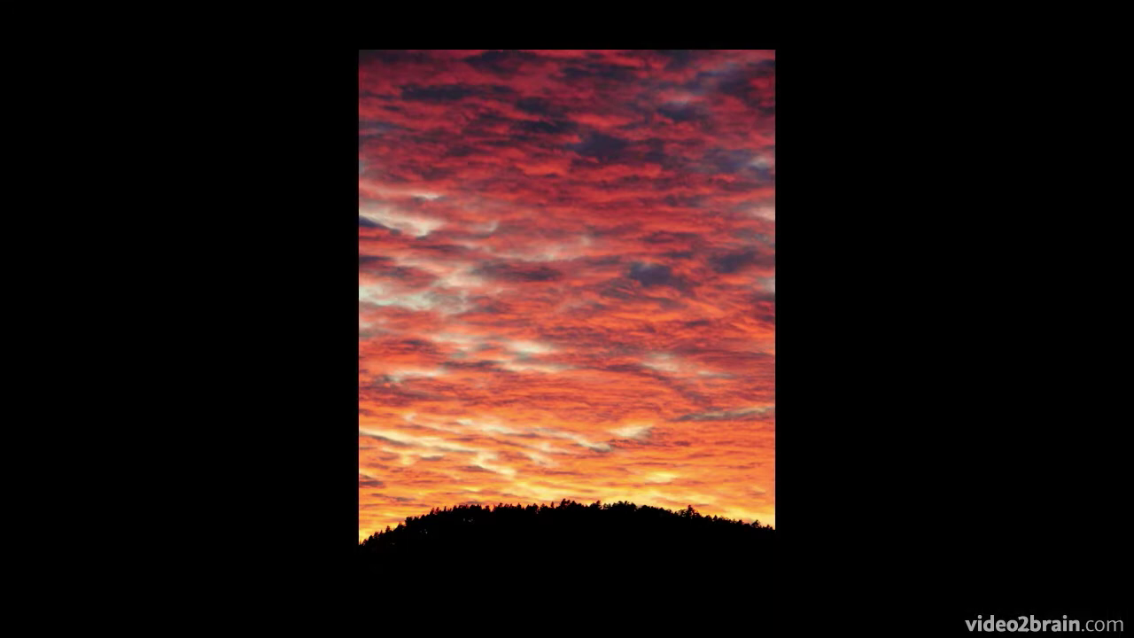
key("l")
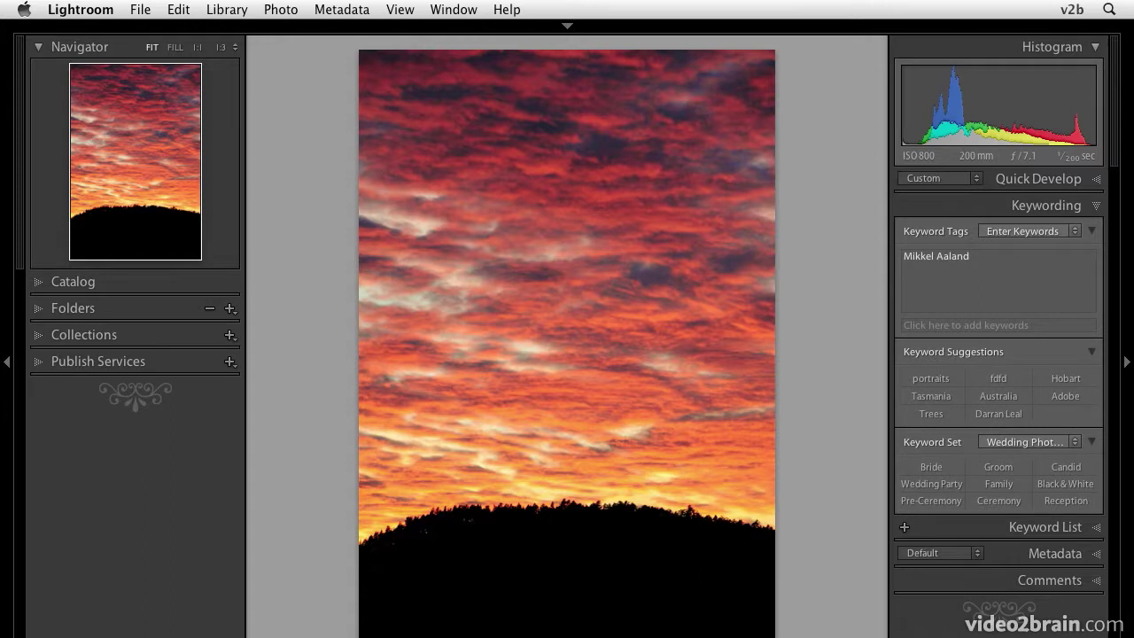
key("Tab")
key("shift+Tab")
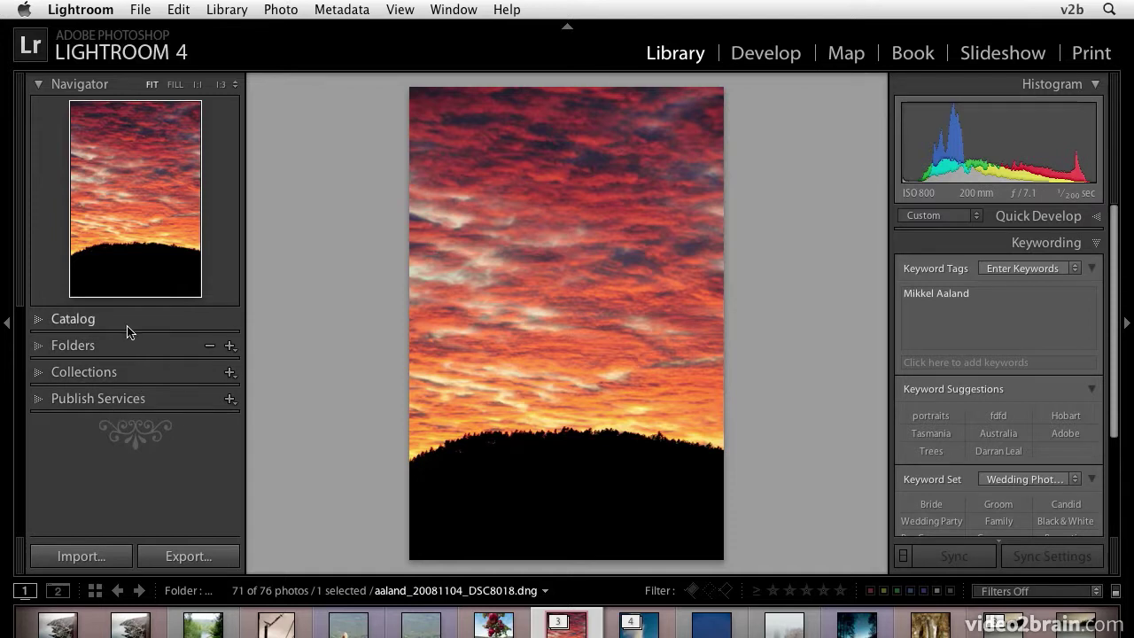
- Hide the Publish Services panel from its side panel group and make it visible again
right_click(175, 404)
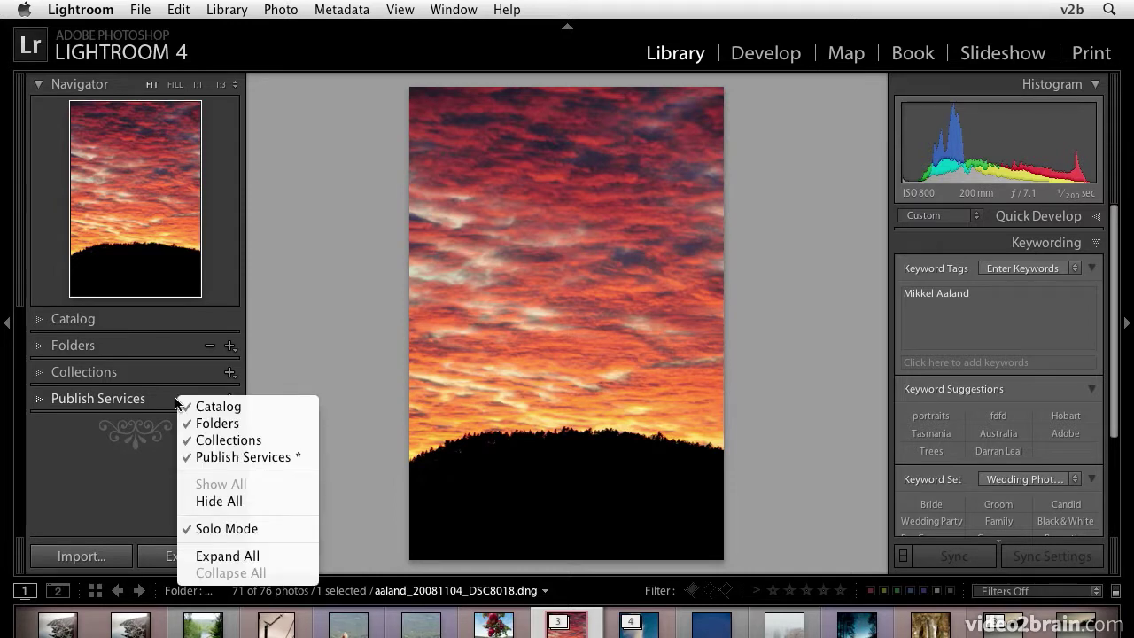
left_click(202, 457)
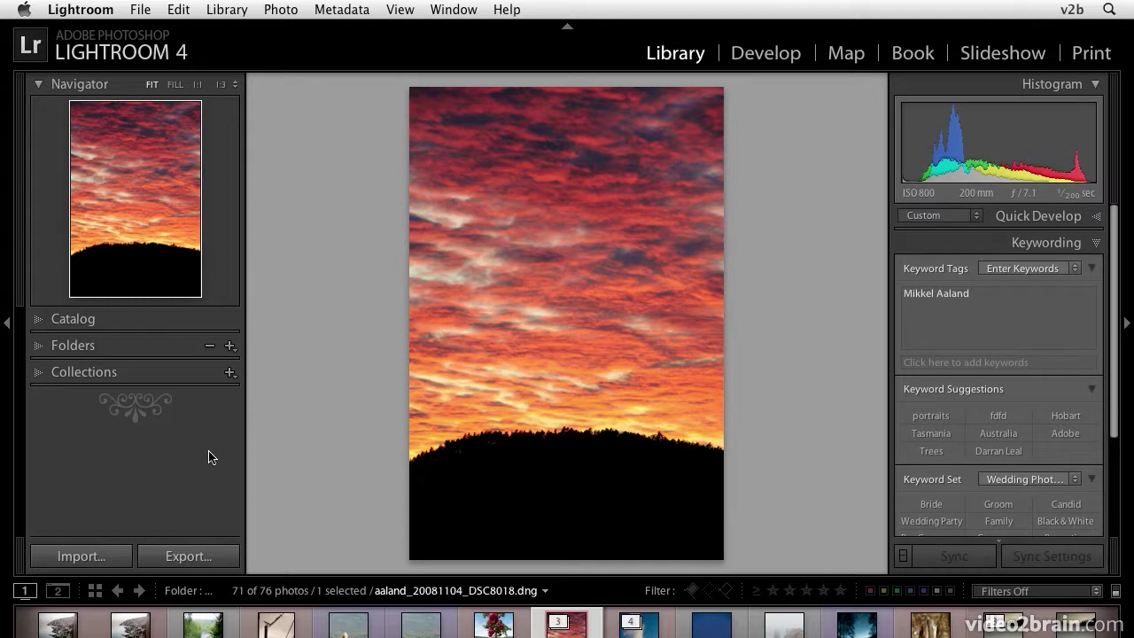
right_click(165, 370)
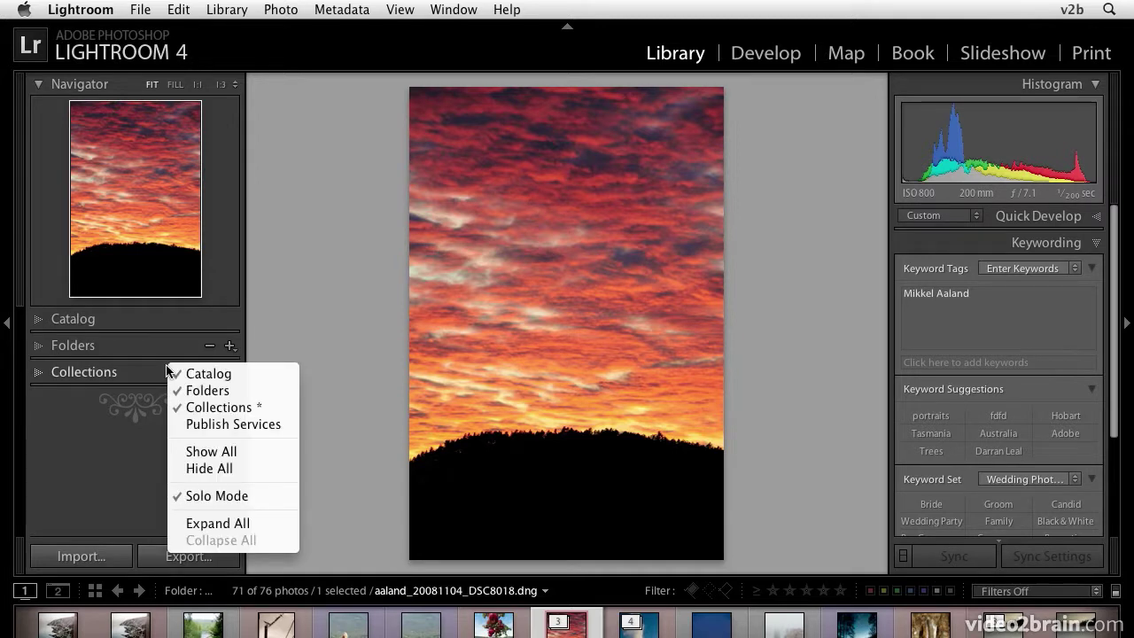
left_click(188, 425)
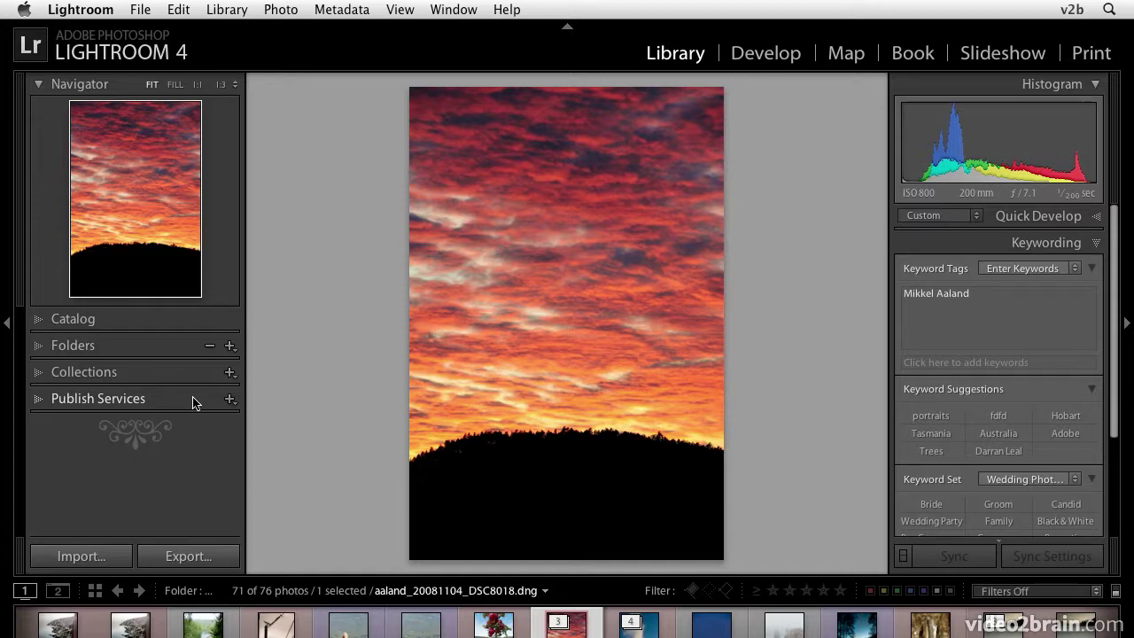
- Check the Solo Mode option of the Publish Services panel group, and test it by expanding Publish Services and Collections in turn
right_click(193, 402)
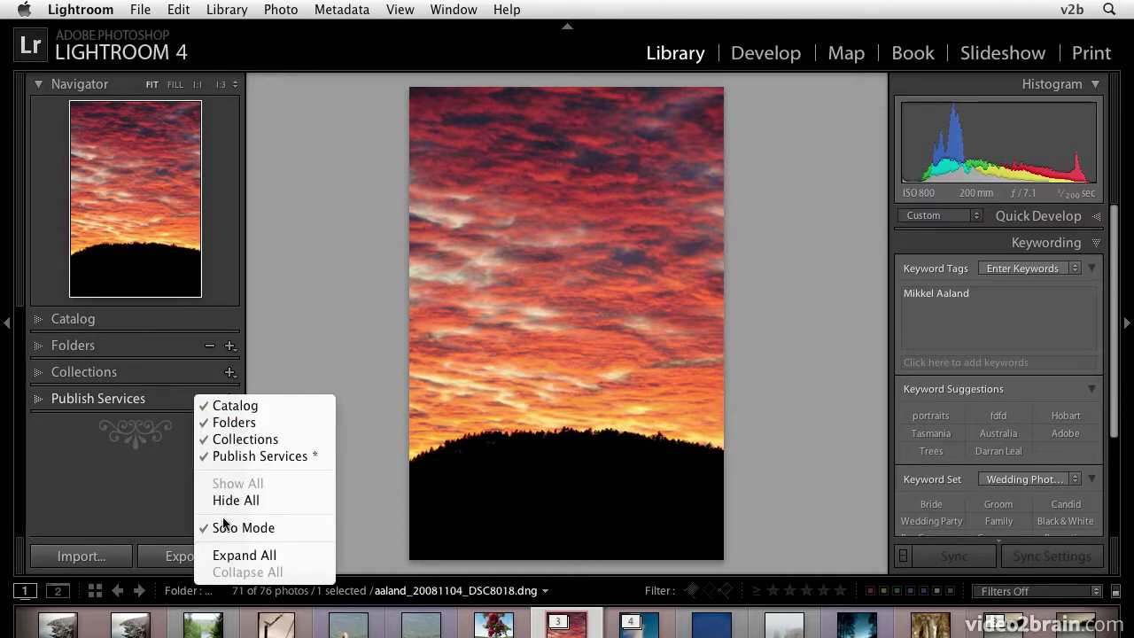
left_click(277, 527)
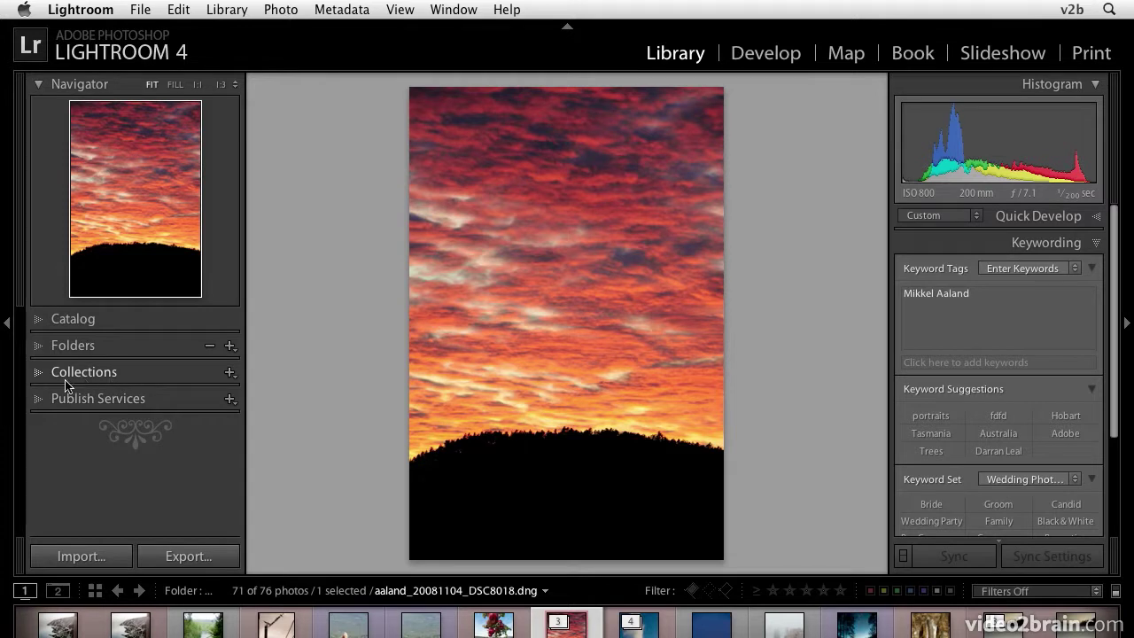
left_click(38, 400)
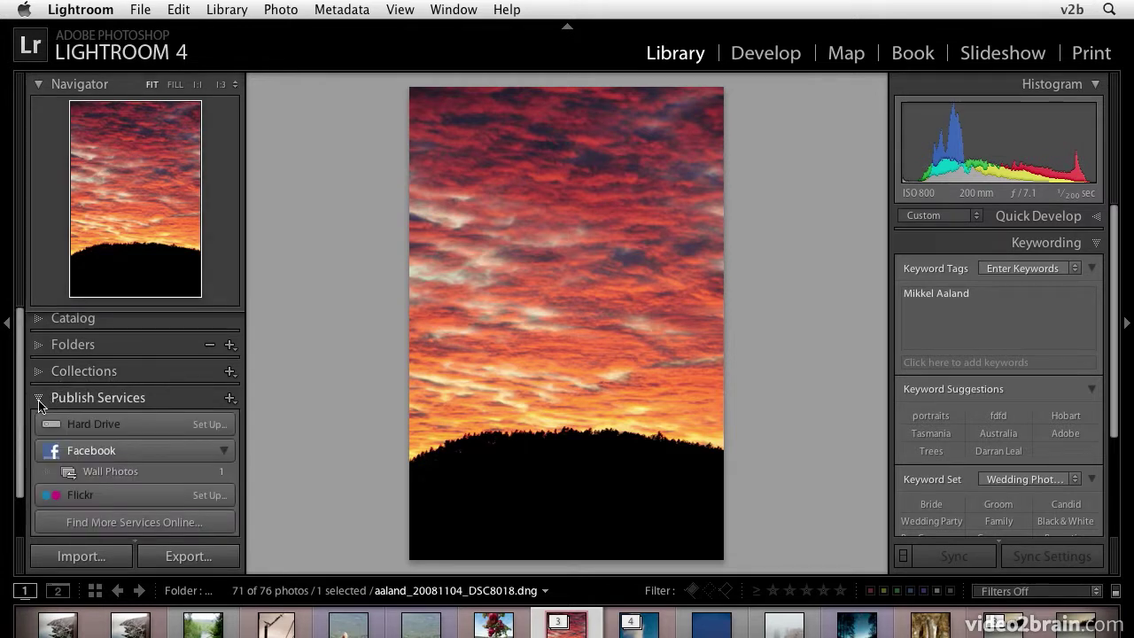
left_click(39, 372)
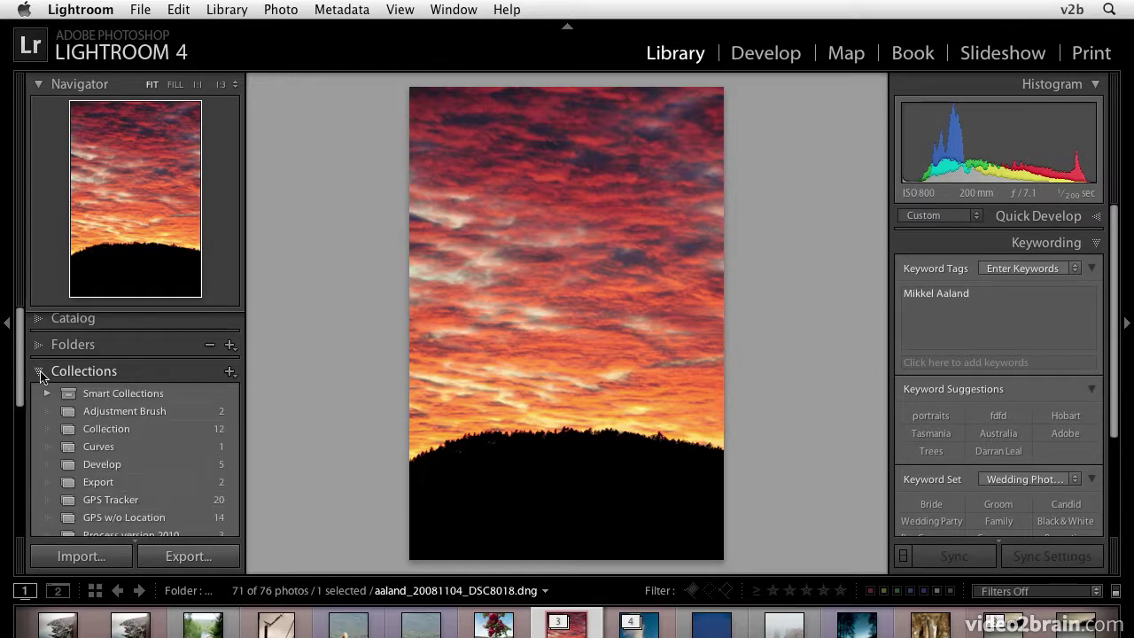
scroll(40, 377, "down", 10)
scroll(39, 376, "up", 3)
scroll(40, 376, "up", 7)
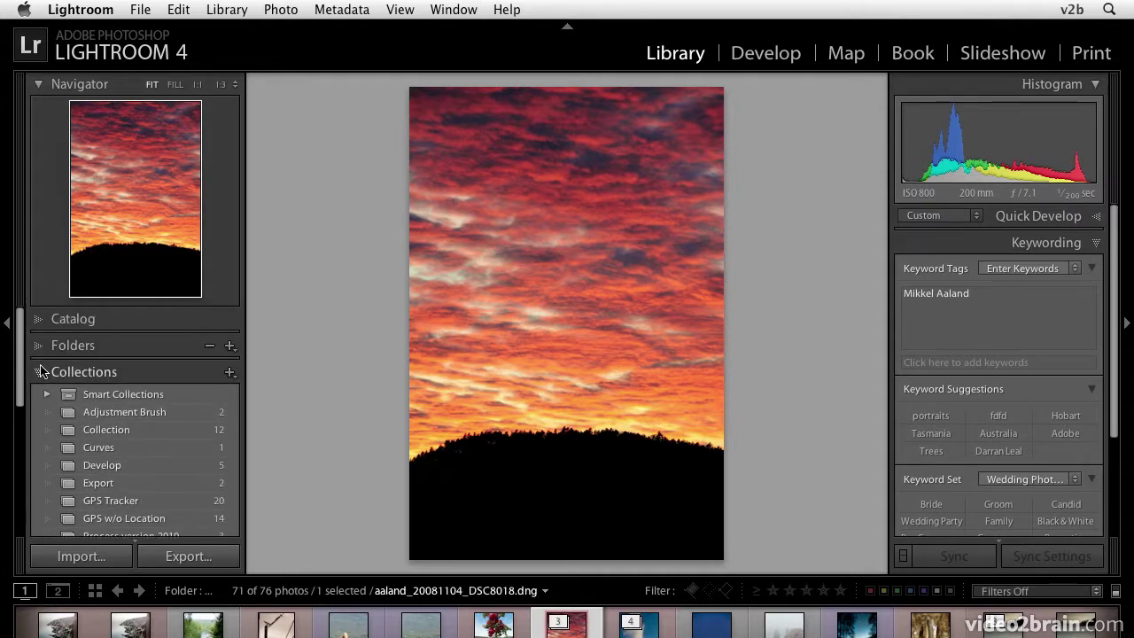
- Expand the Folders panel in Solo Mode, look through its folder list, and collapse it again
left_click(39, 345)
scroll(38, 351, "down", 5)
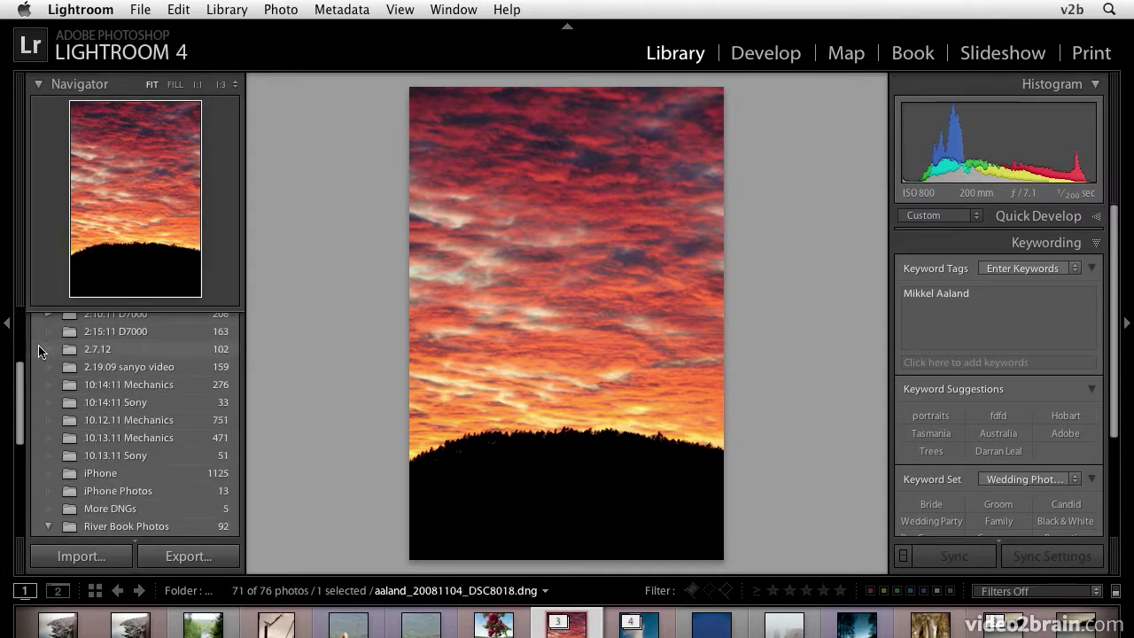
scroll(38, 351, "down", 6)
scroll(38, 351, "up", 3)
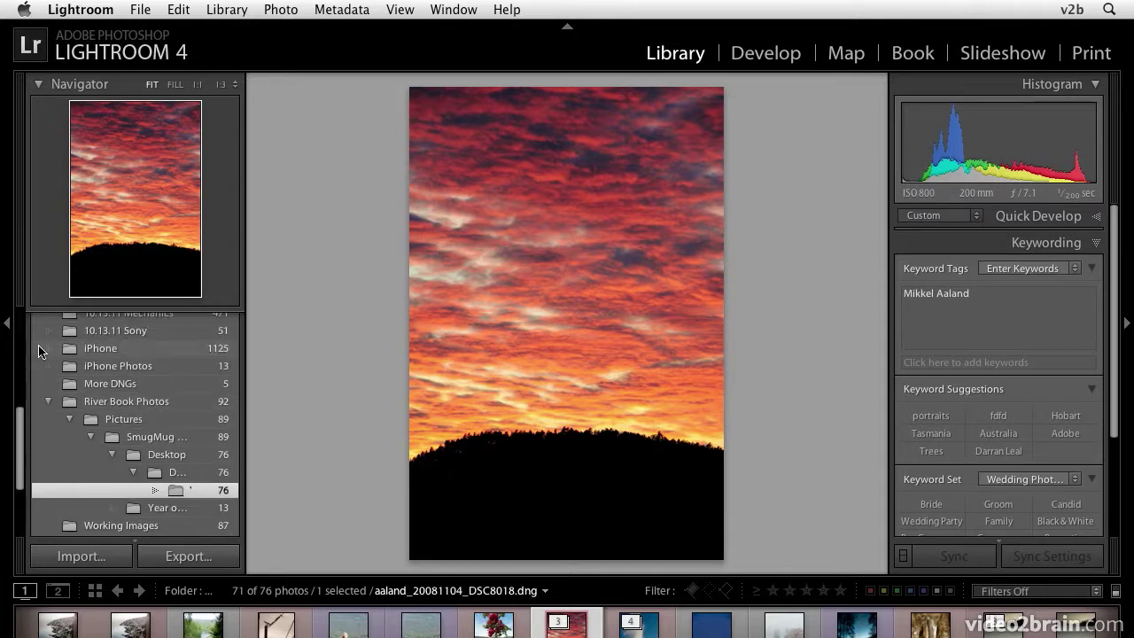
scroll(38, 351, "up", 10)
scroll(40, 337, "up", 3)
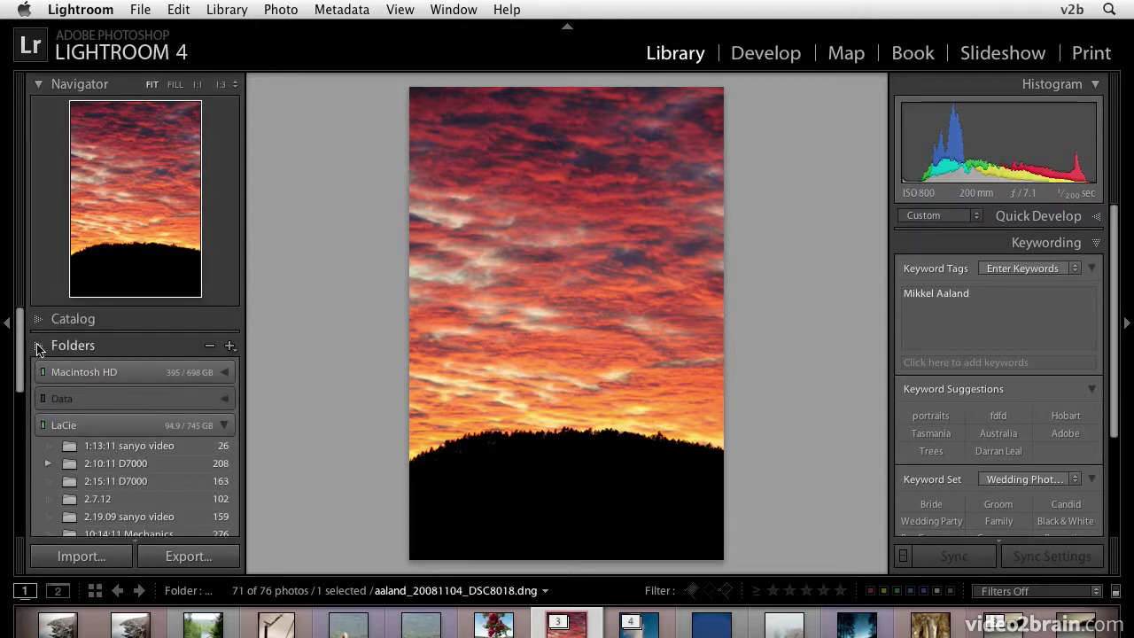
left_click(37, 345)
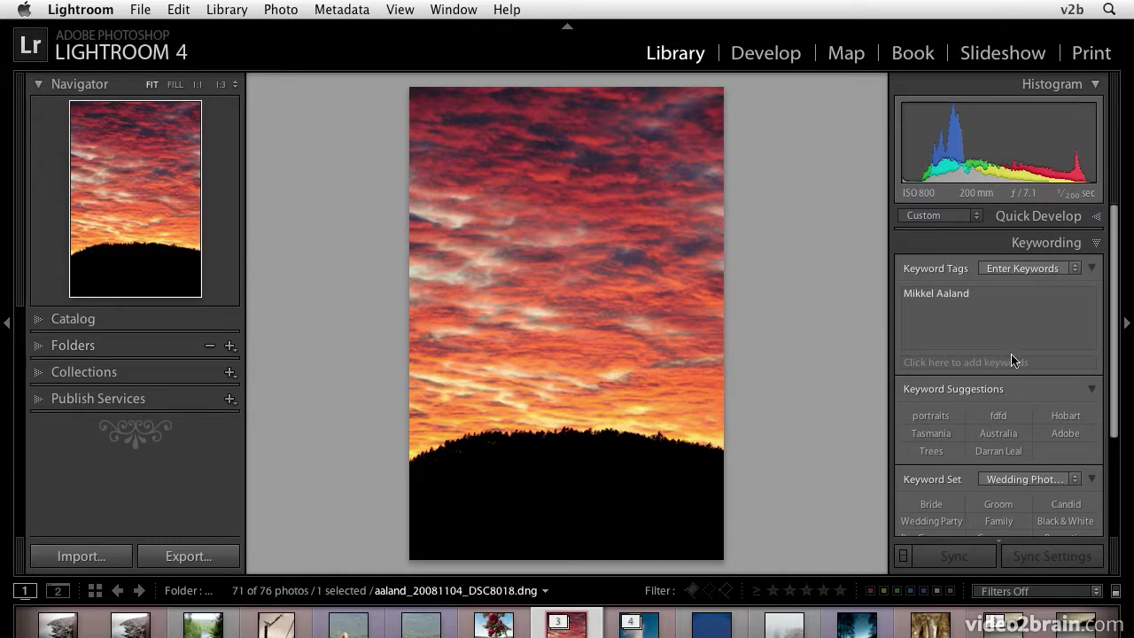
- Check the display and Solo Mode options of the Keywording panel's group, and collapse the Keywording panel
right_click(927, 238)
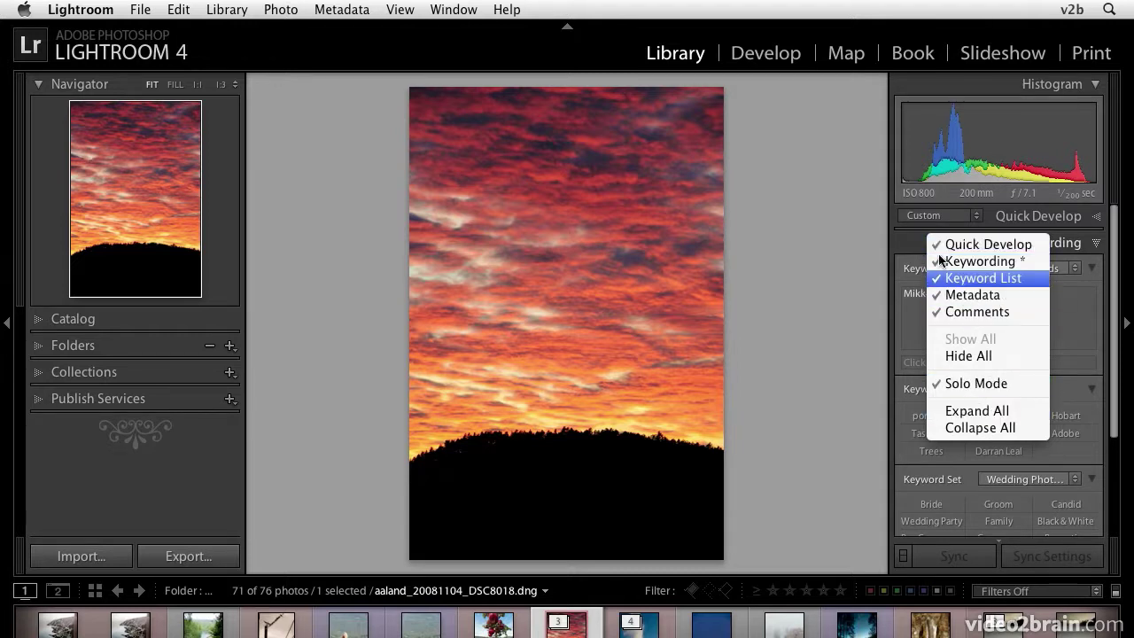
left_click(912, 248)
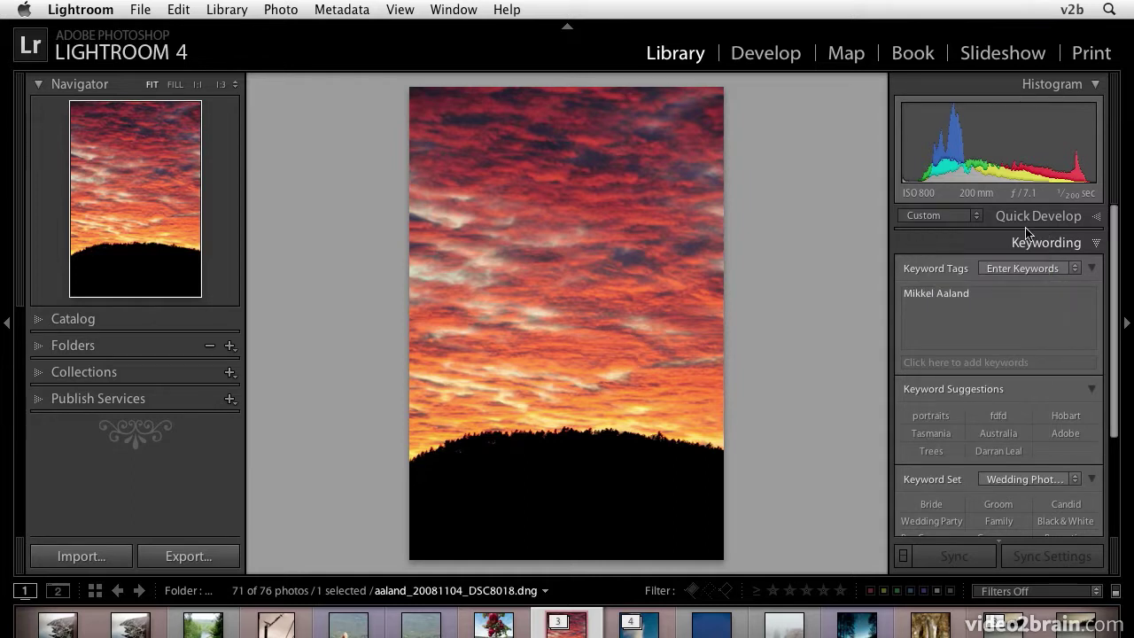
left_click(1096, 244)
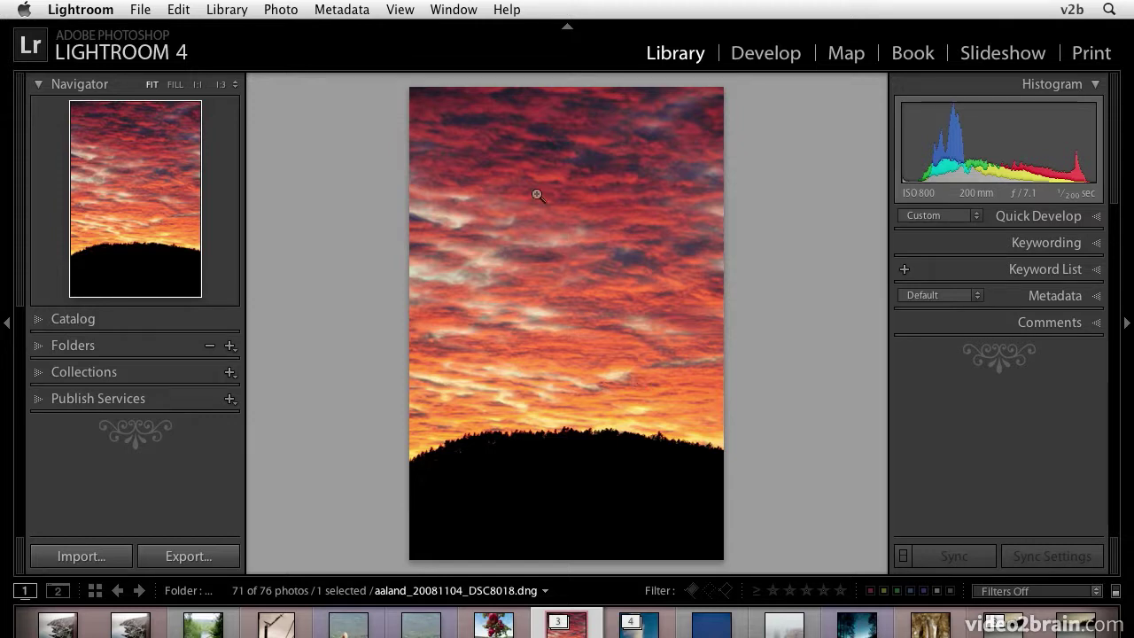
- Review the Screen Mode options, and cycle through Full Screen and Normal back to Full Screen with Menubar
left_click(455, 10)
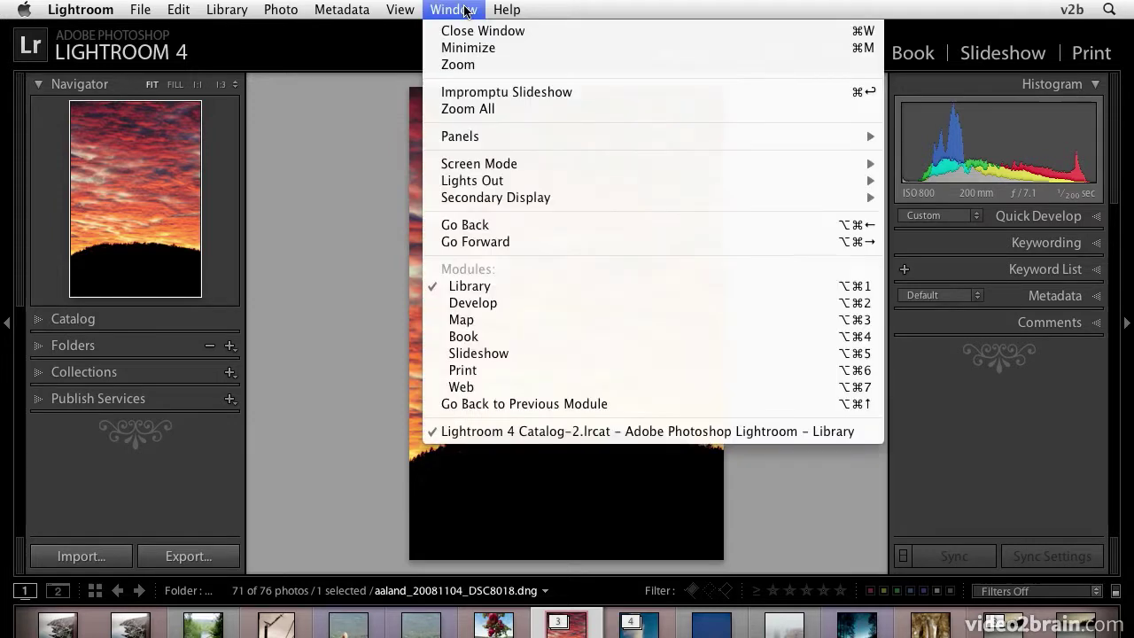
mouse_move(478, 165)
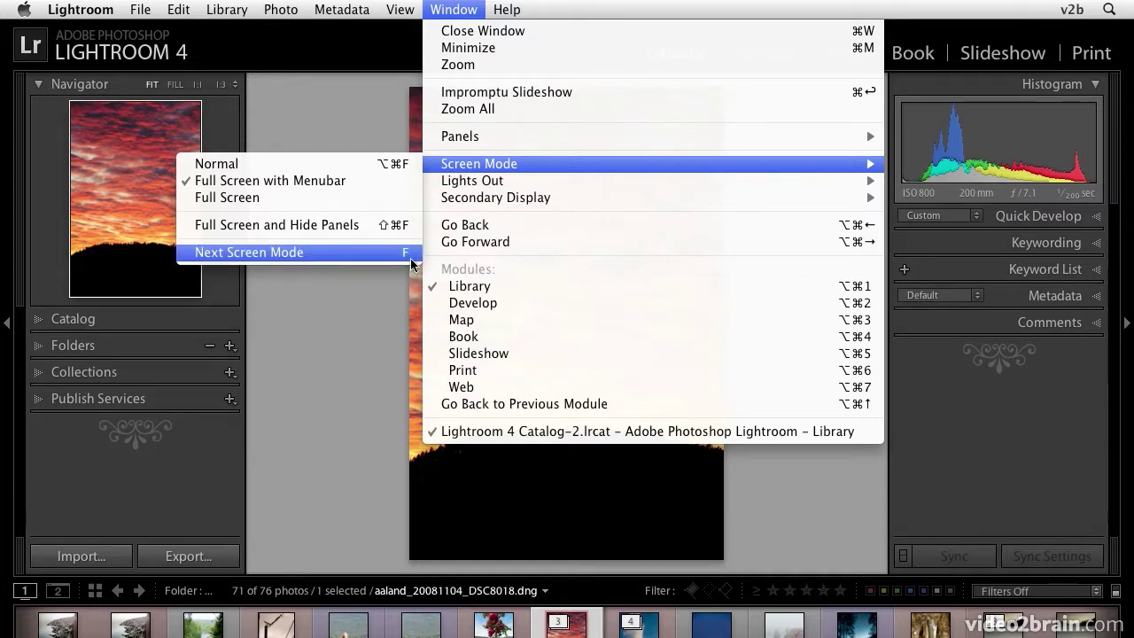
left_click(352, 76)
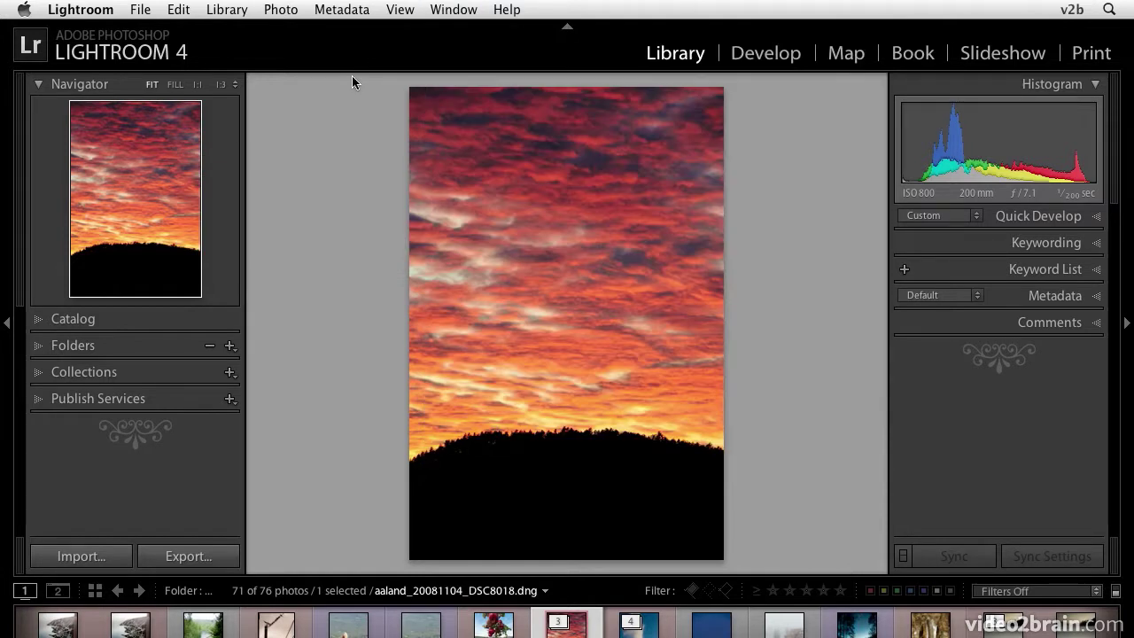
key("f")
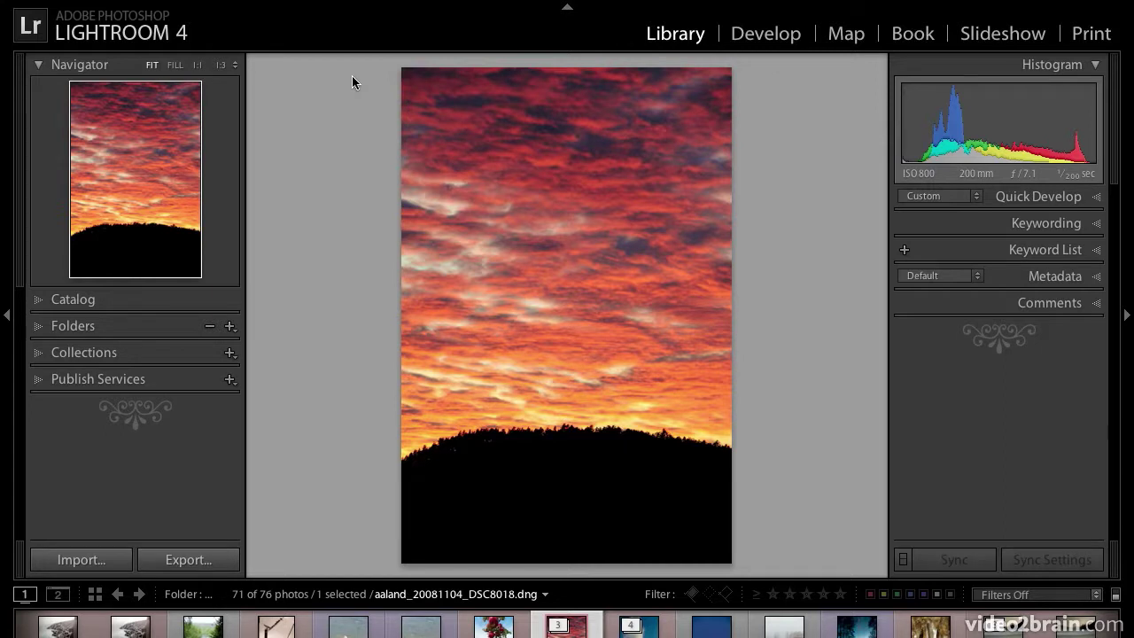
key("f")
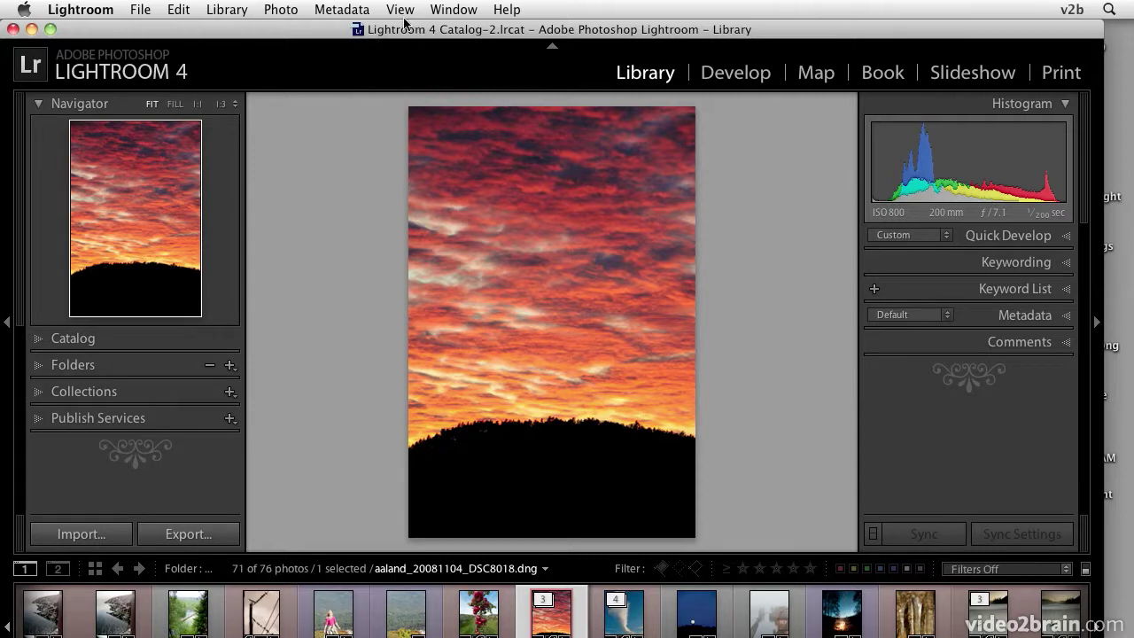
key("f")
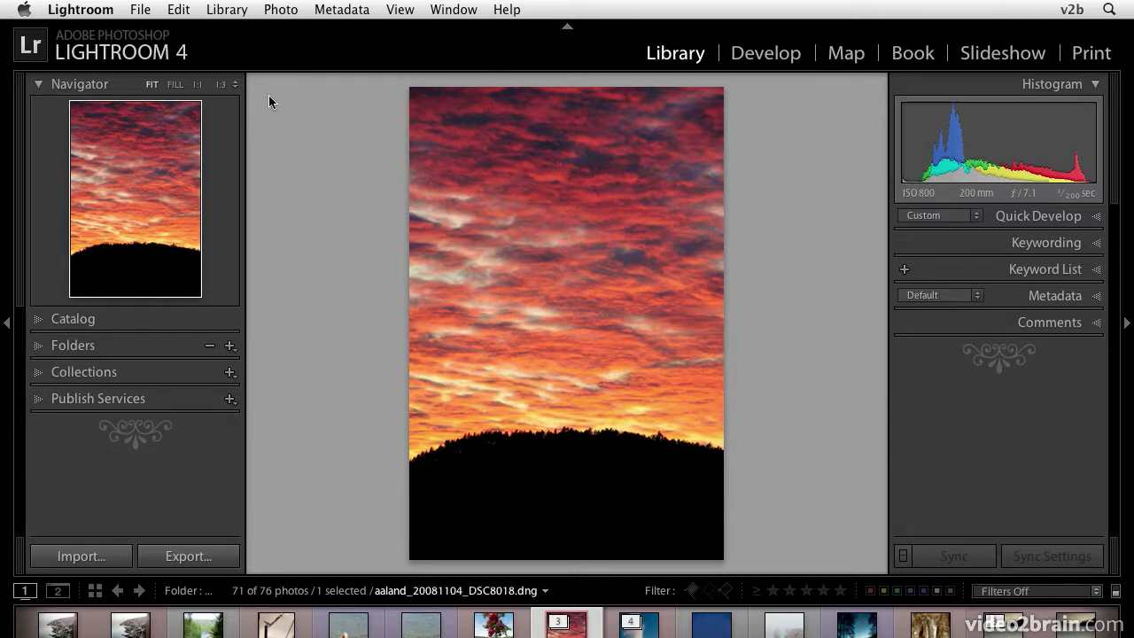
- Enlarge the application window in Normal screen mode, and return to Full Screen with Menubar
key("f")
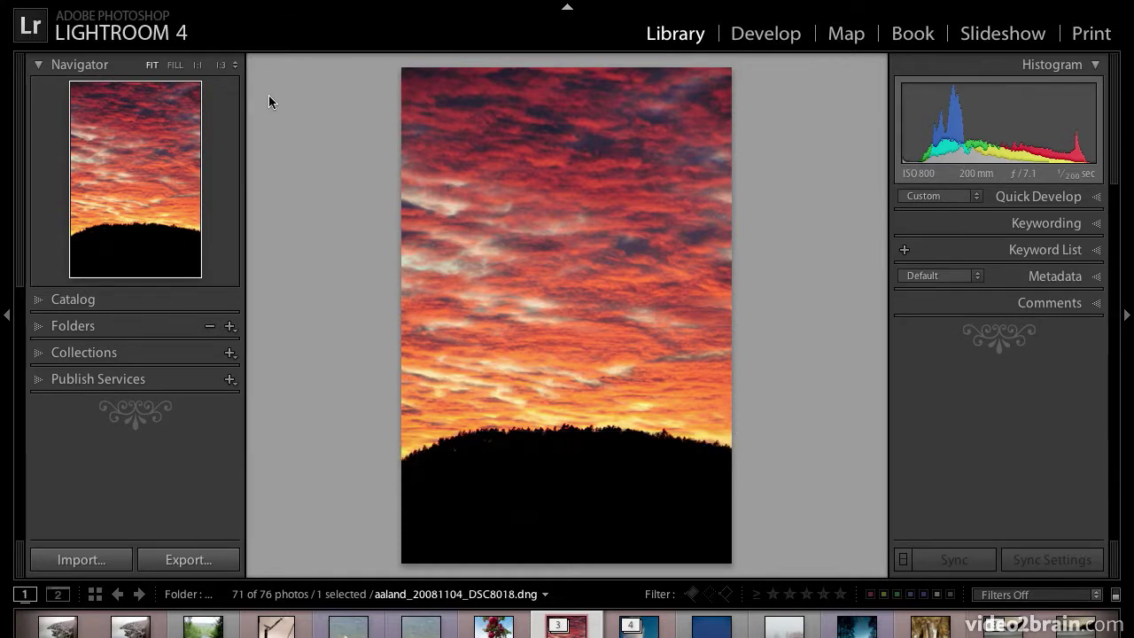
key("f")
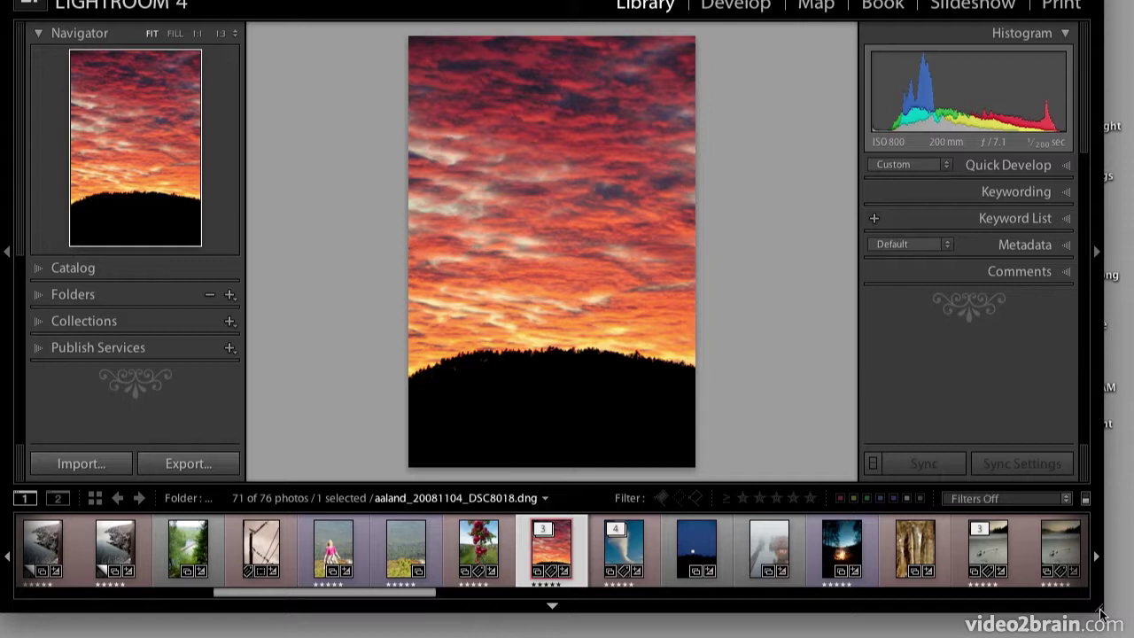
left_click_drag(1085, 608, 1124, 625)
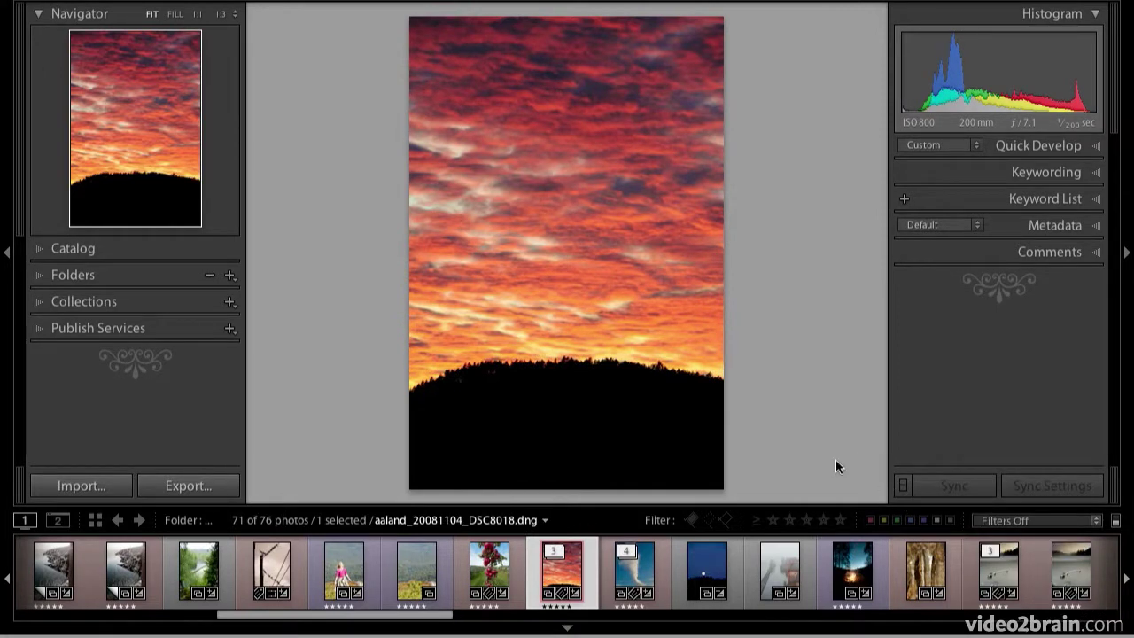
key("f")
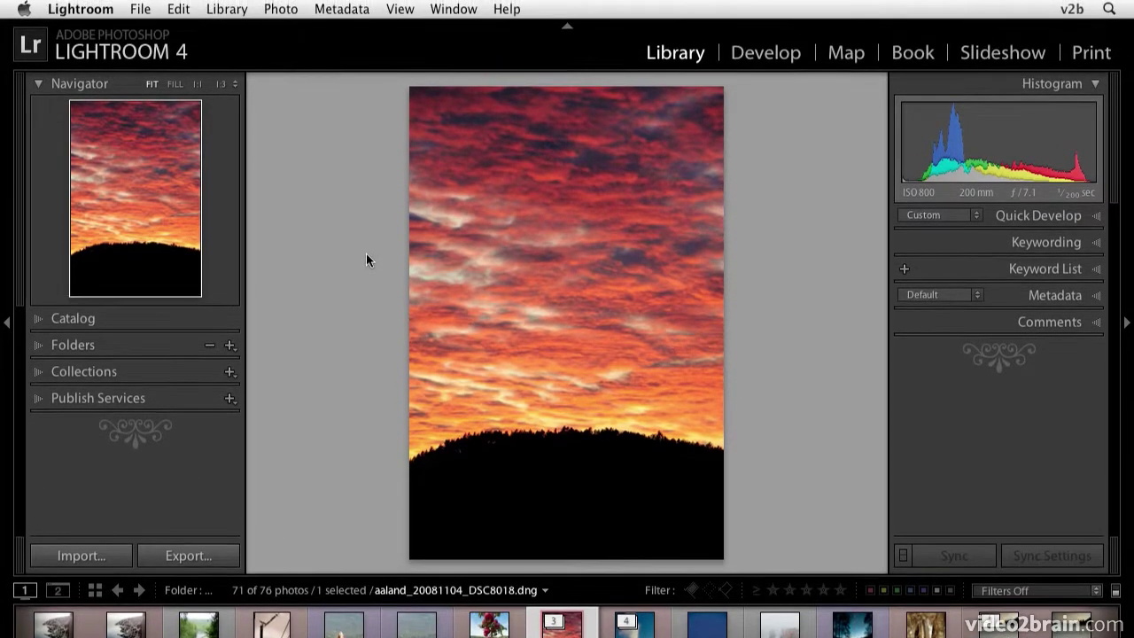
- Cycle Lights Out through dimmed and black back to normal in Full Screen and Hide Panels mode, and switch to Normal screen mode
key("super+shift+f")
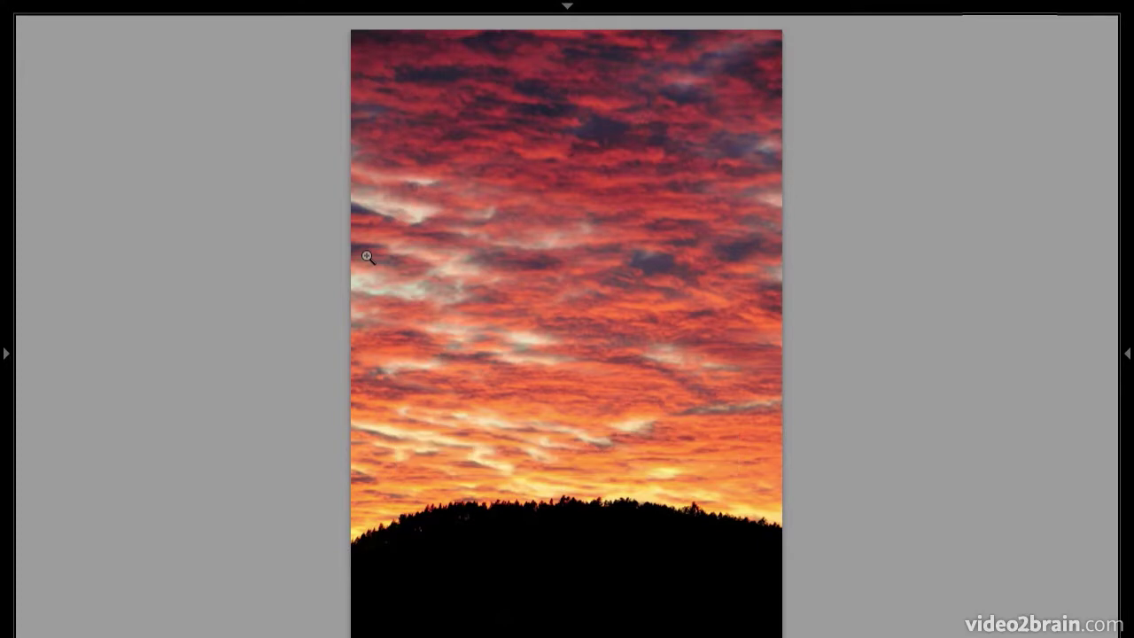
key("l")
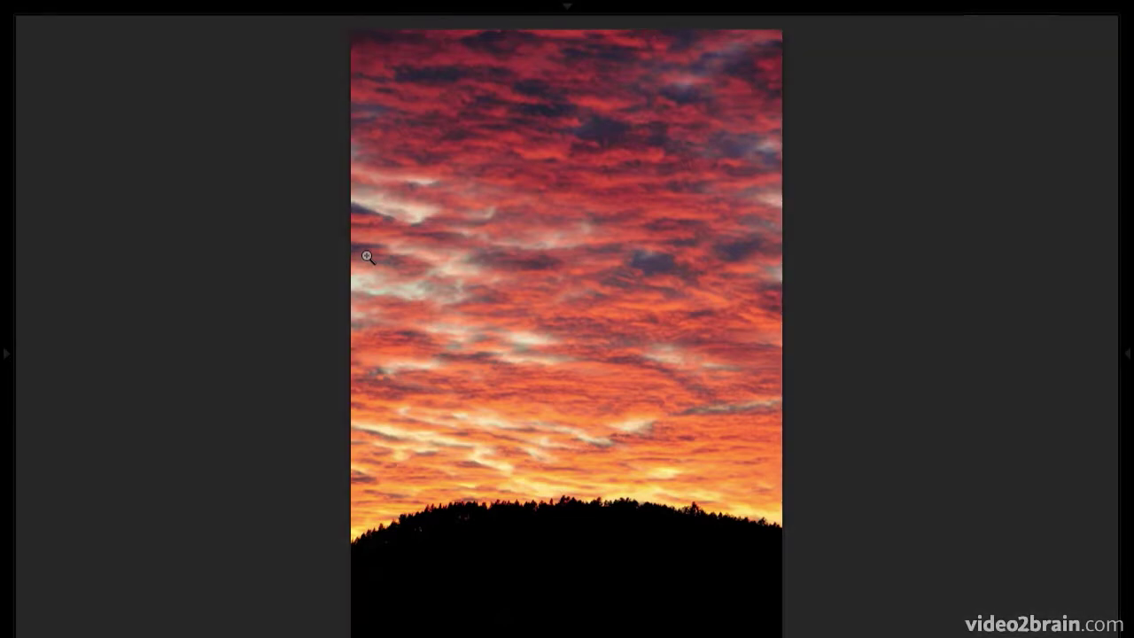
key("l")
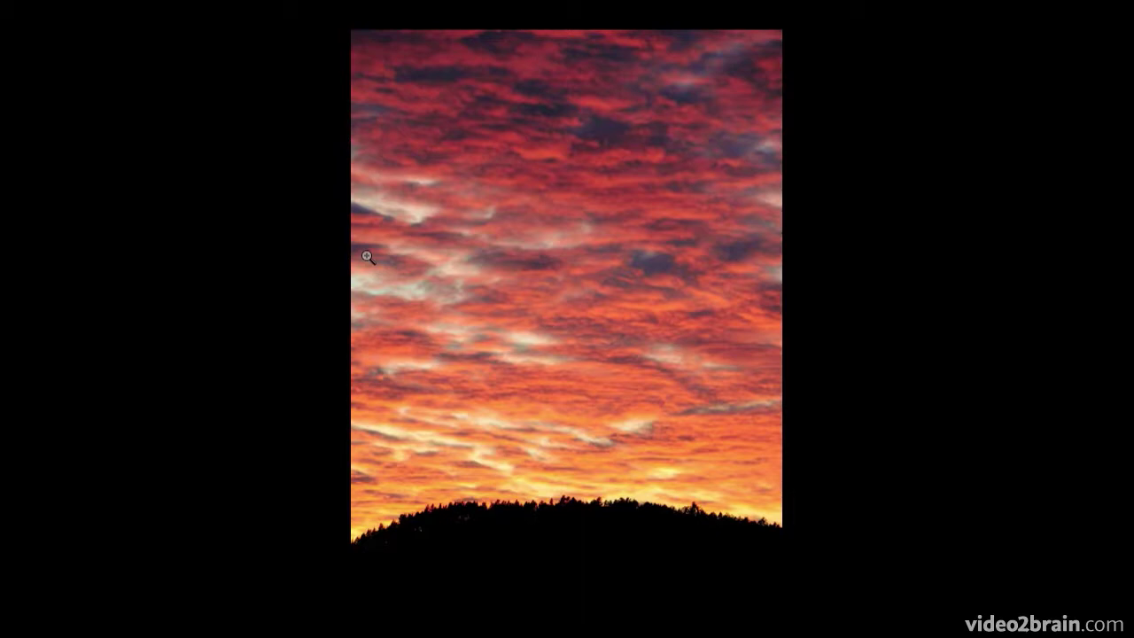
key("l")
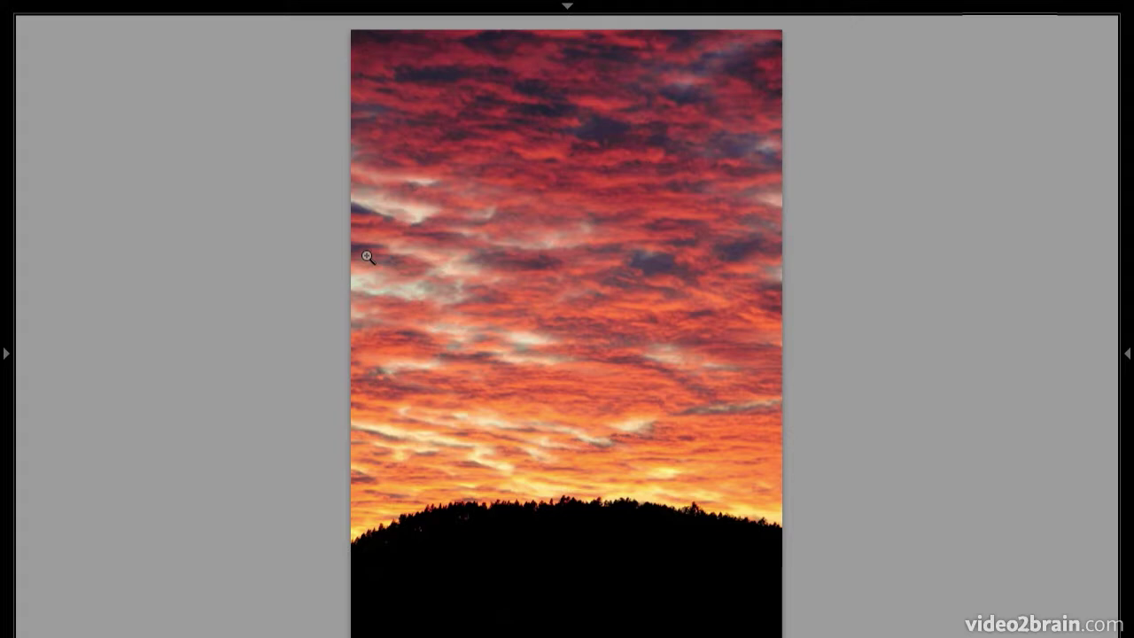
key("f")
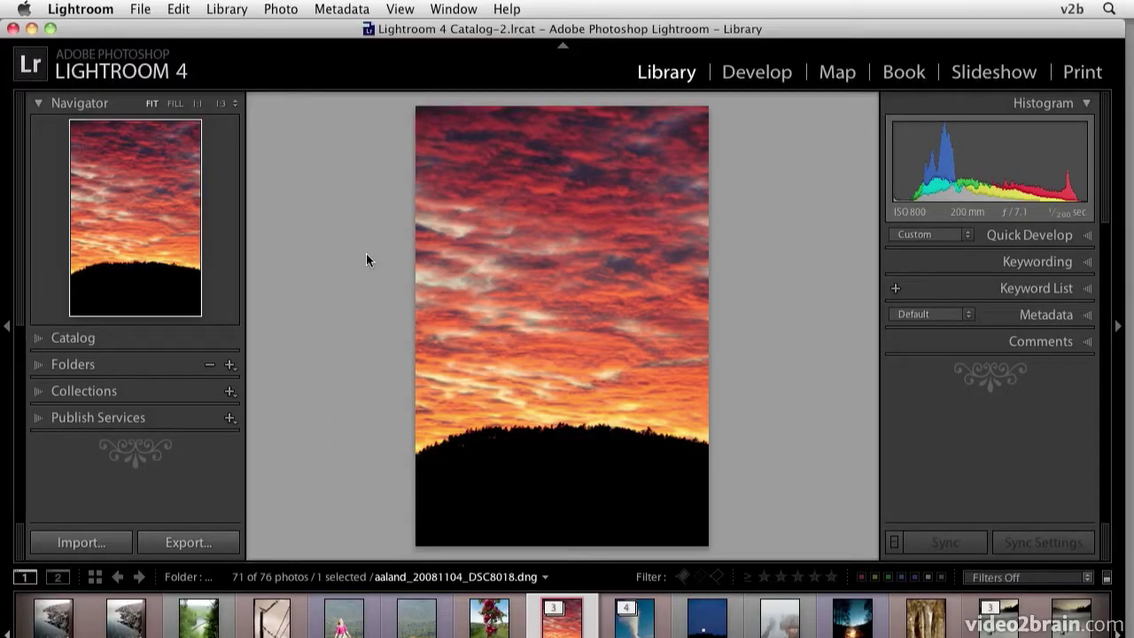